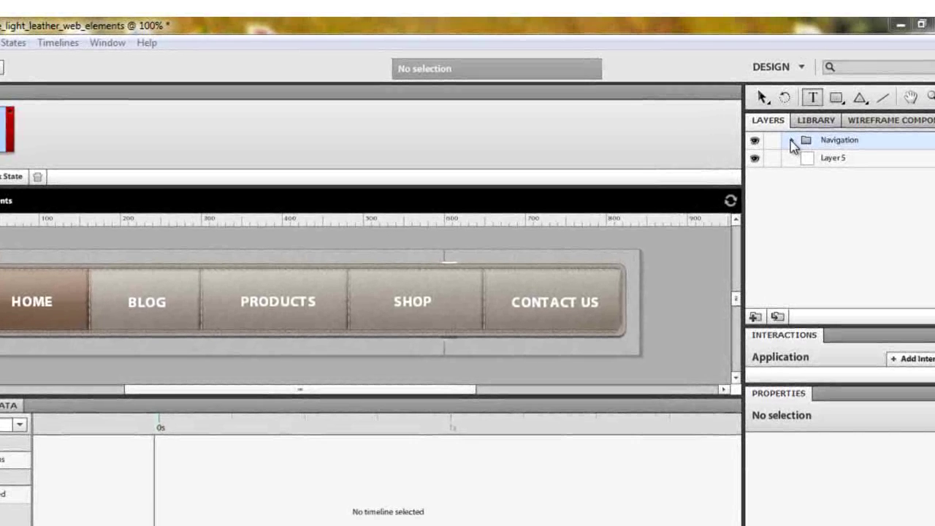
# Expand the Navigation, text effects and home layer groups, and toggle the home 2 layer's visibility to preview its text
pyautogui.click(780, 118)
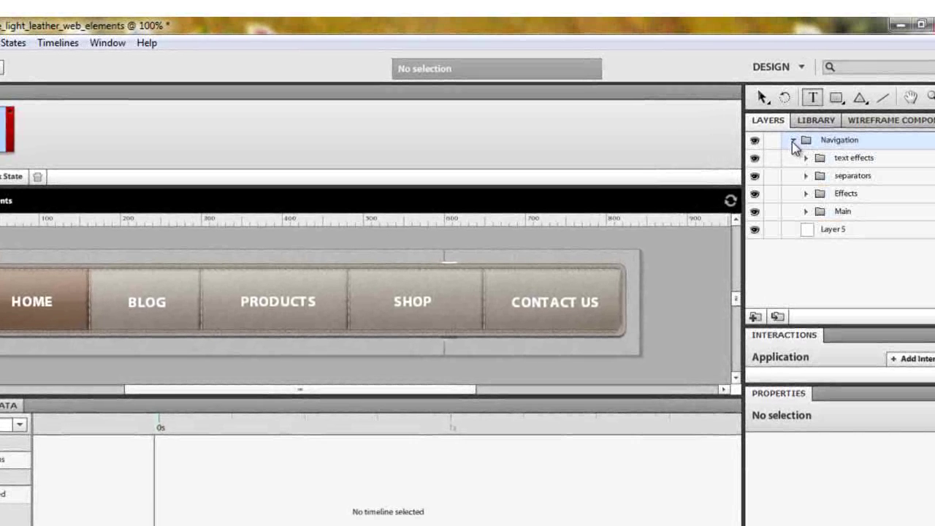
pyautogui.click(806, 158)
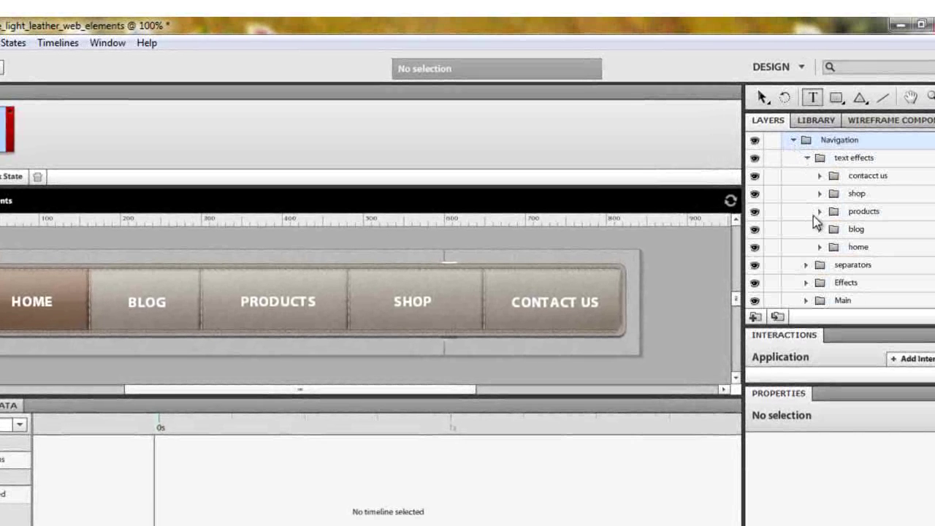
pyautogui.click(831, 248)
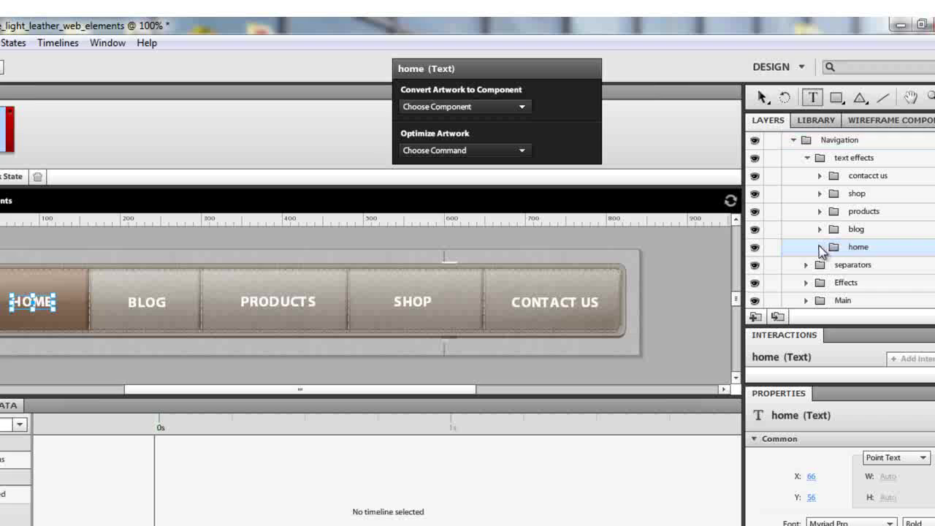
pyautogui.click(820, 247)
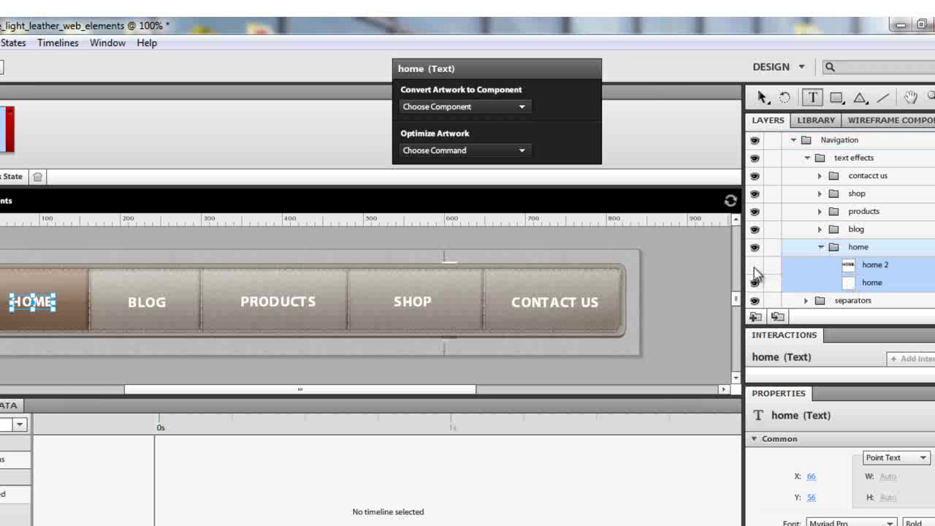
pyautogui.click(754, 265)
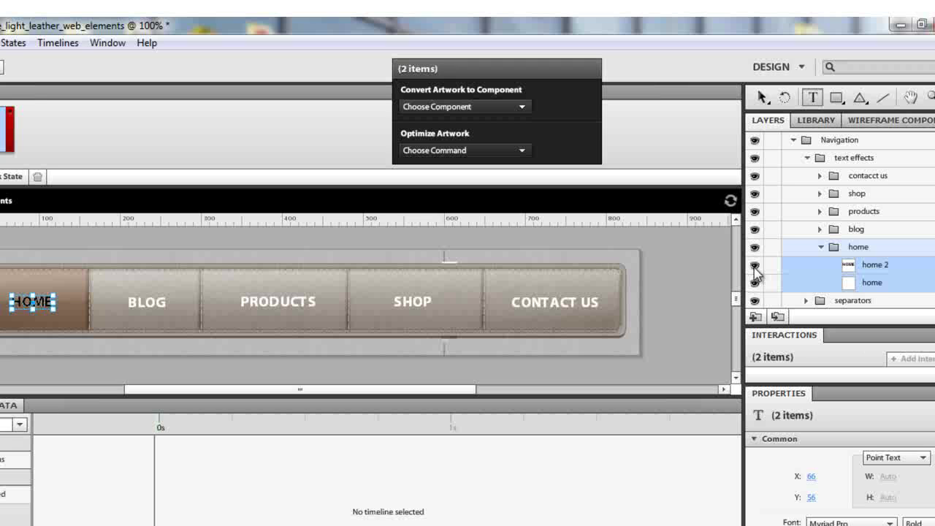
pyautogui.click(755, 266)
# Select both the home 2 and home text layers and convert them into a Button component
pyautogui.click(796, 266)
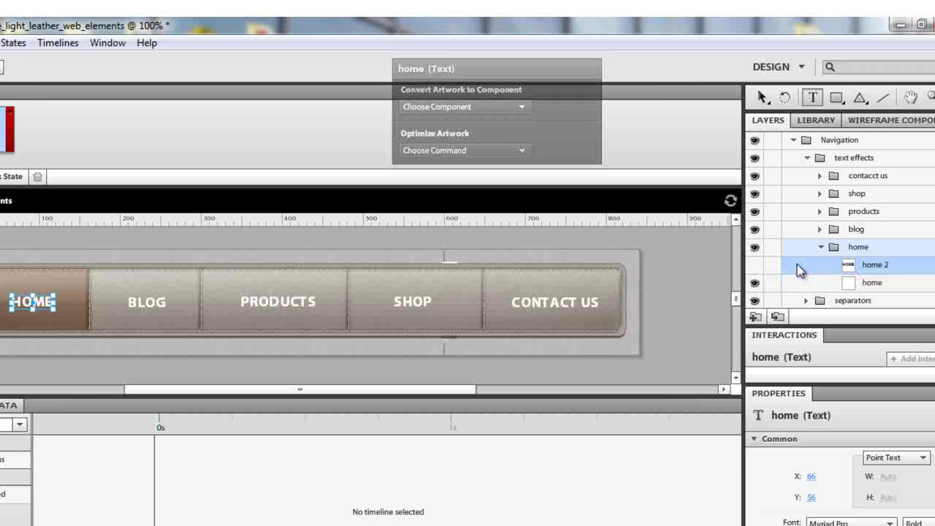
pyautogui.press('Escape')
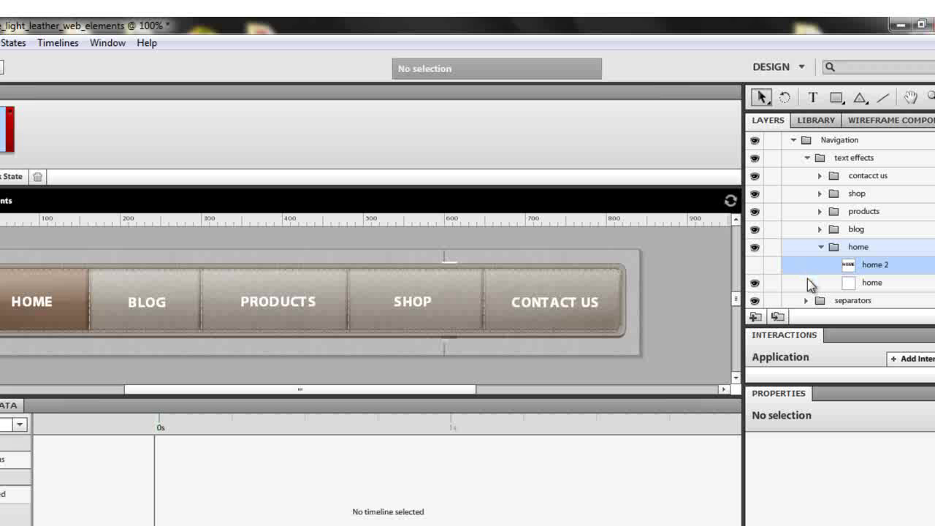
pyautogui.click(808, 282)
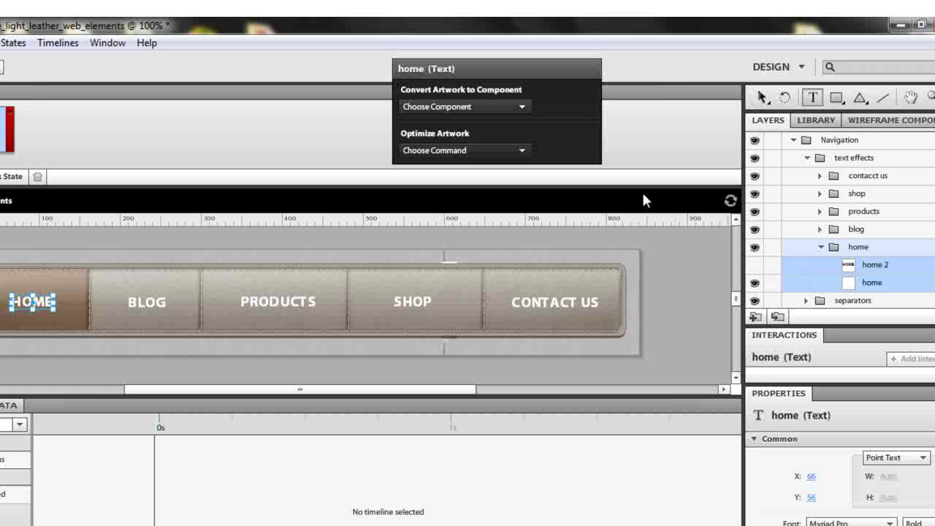
pyautogui.click(526, 105)
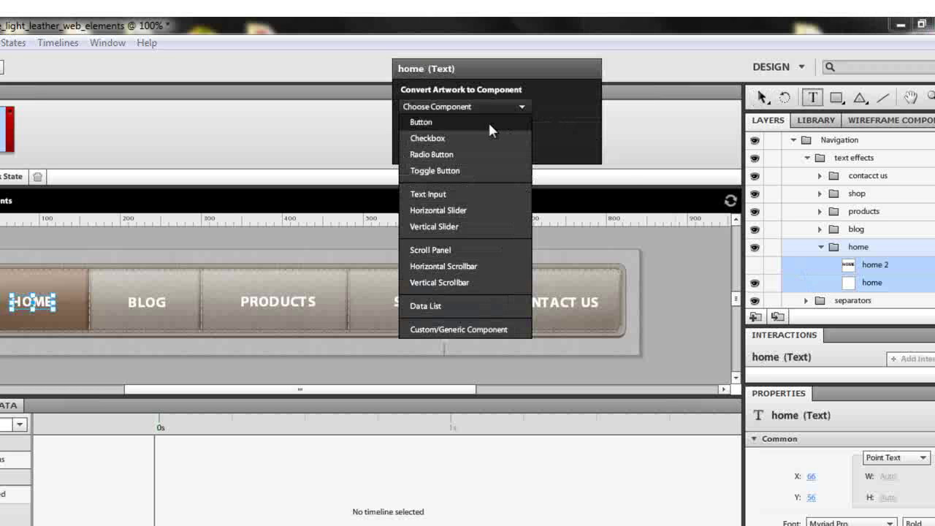
pyautogui.press('Escape')
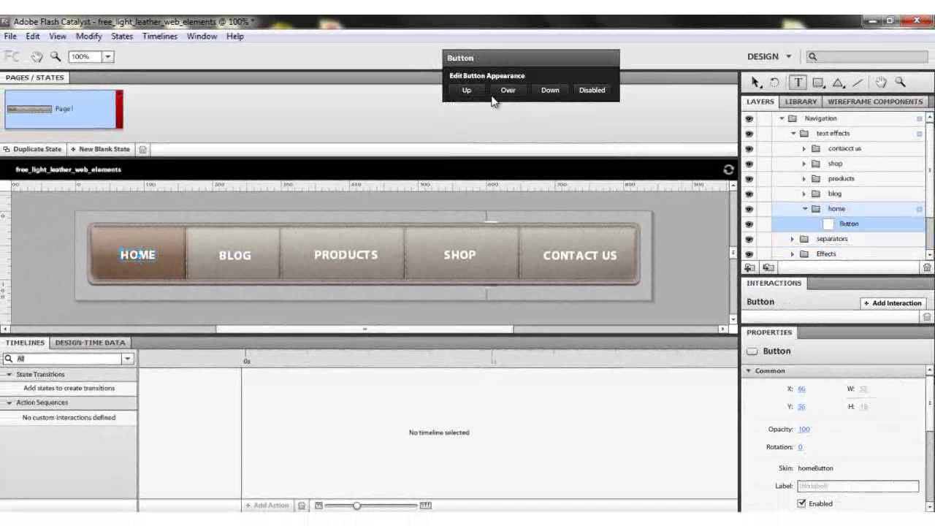
# Edit the HOME button's appearance so its Over state hides the home layer and shows the home 2 layer
pyautogui.click(467, 91)
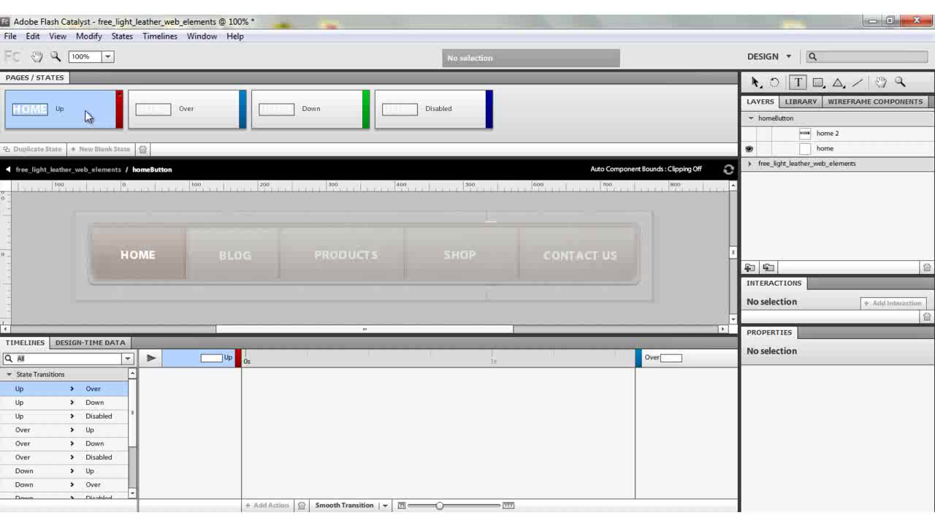
pyautogui.scroll(2, 328, 277)
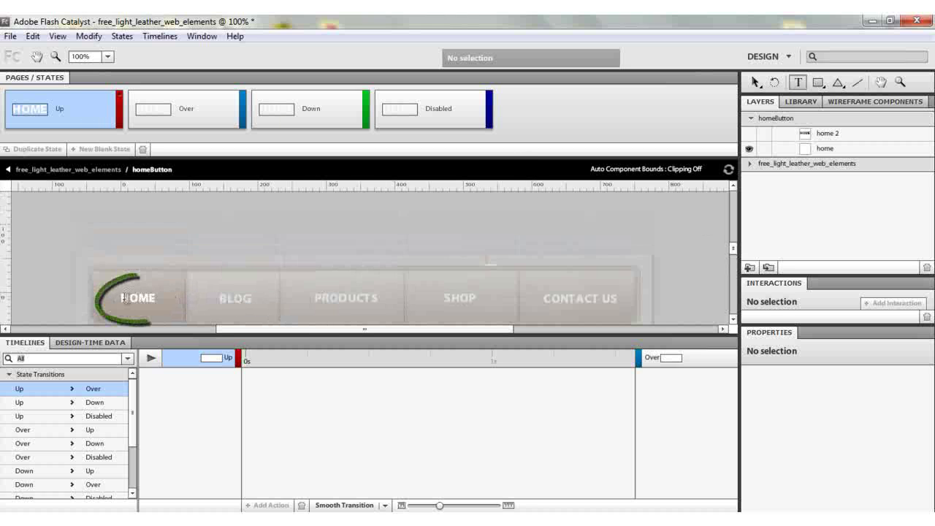
pyautogui.click(207, 106)
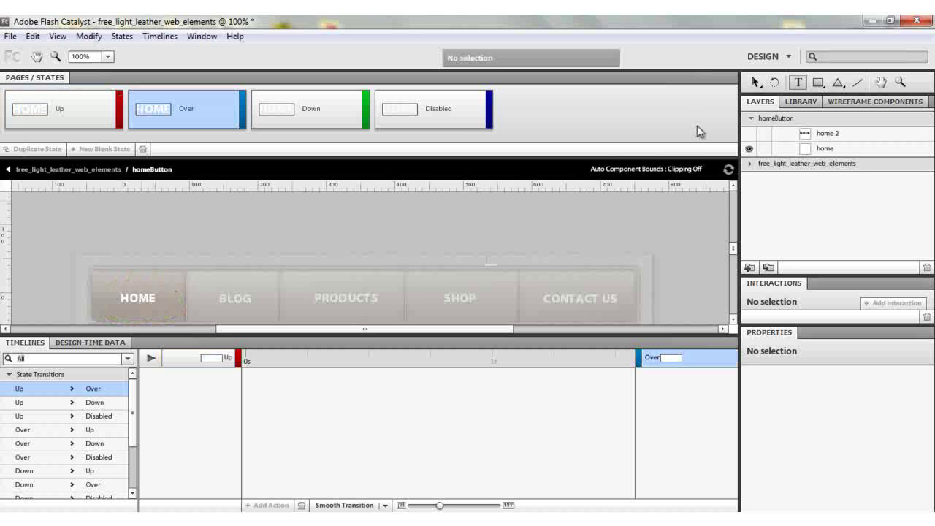
pyautogui.click(749, 149)
pyautogui.click(748, 149)
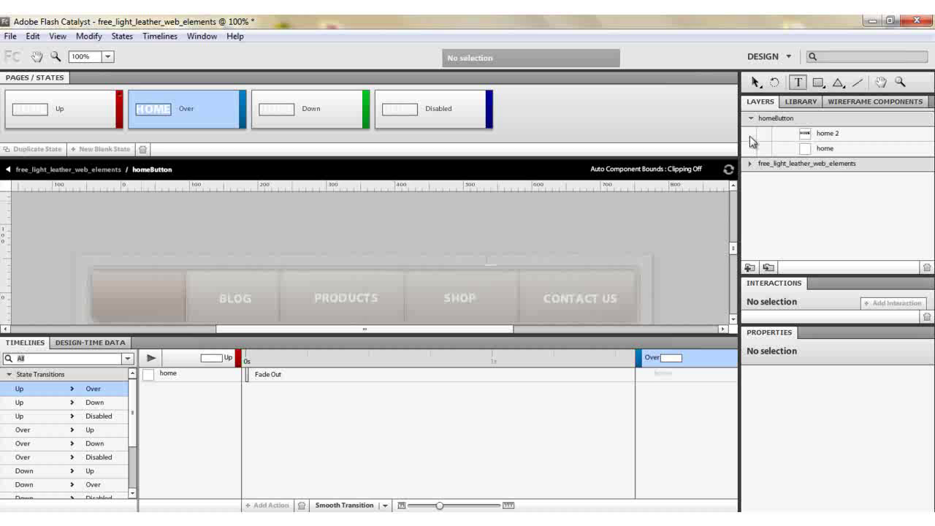
pyautogui.click(749, 133)
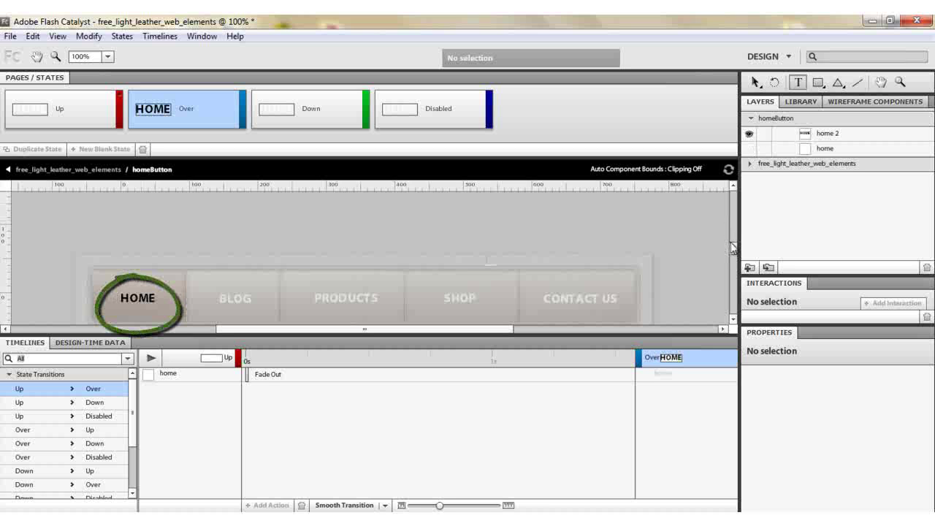
pyautogui.scroll(-1, 732, 249)
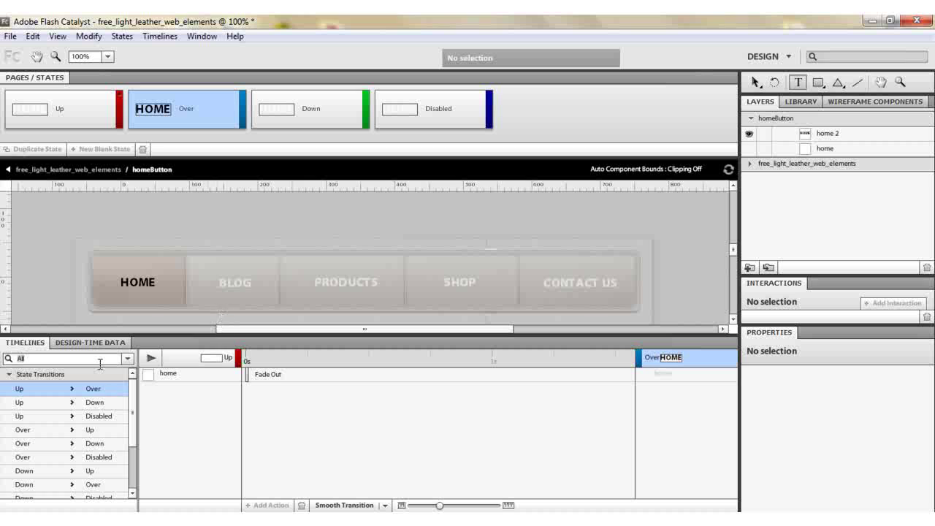
# Apply a Smooth Transition to the HOME button's Up > Over state change and play it
pyautogui.click(58, 118)
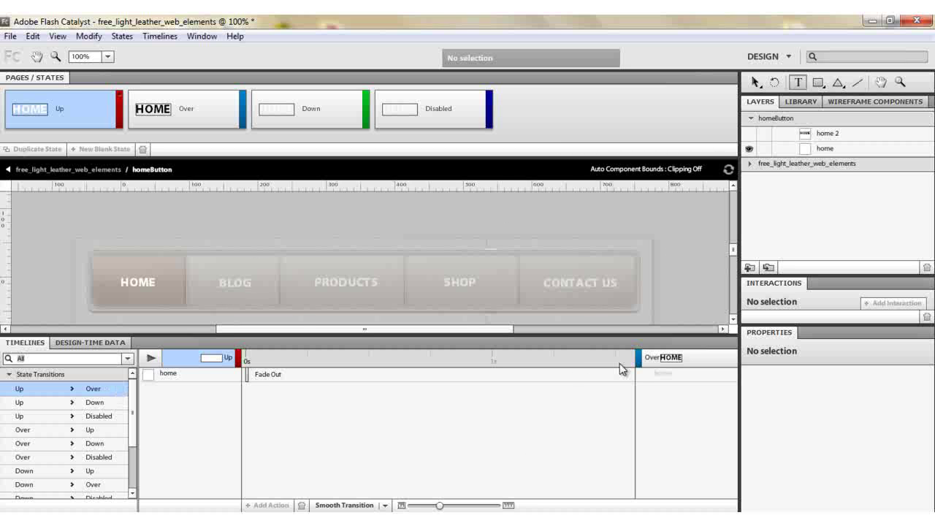
pyautogui.click(654, 365)
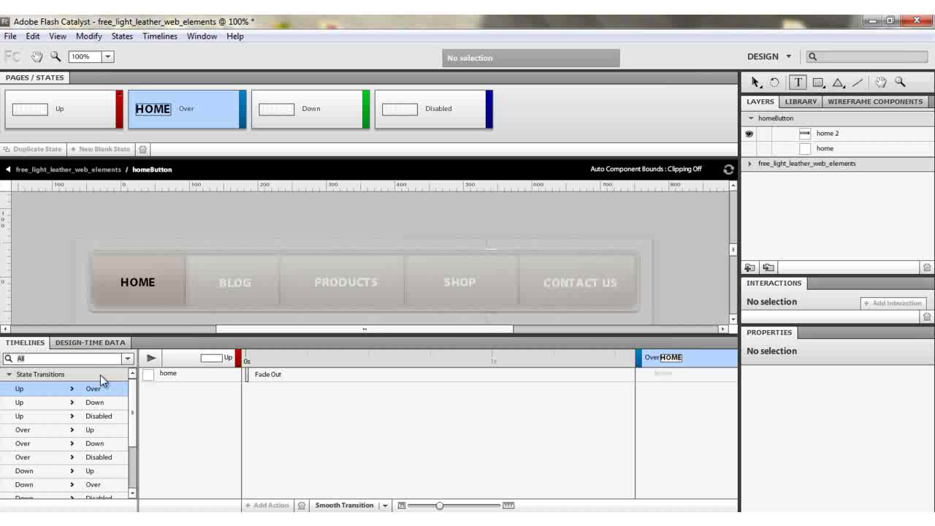
pyautogui.click(39, 432)
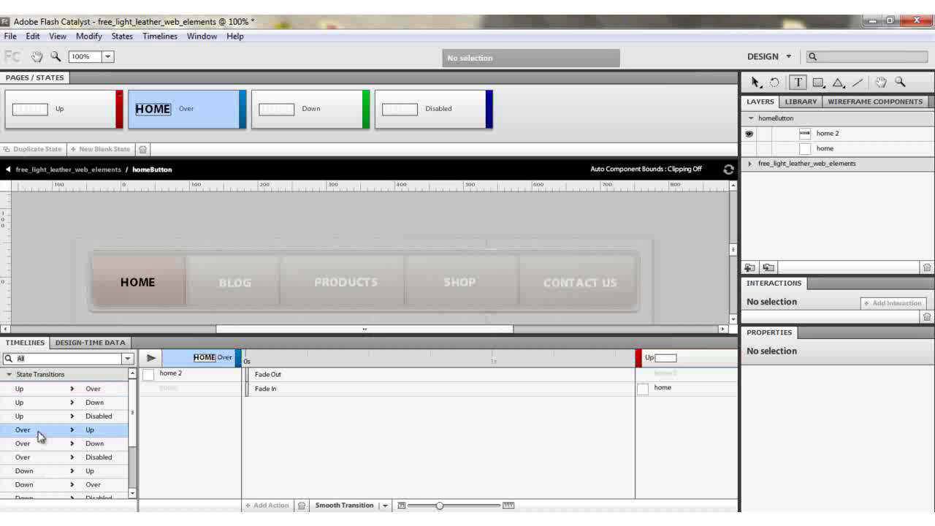
pyautogui.click(44, 392)
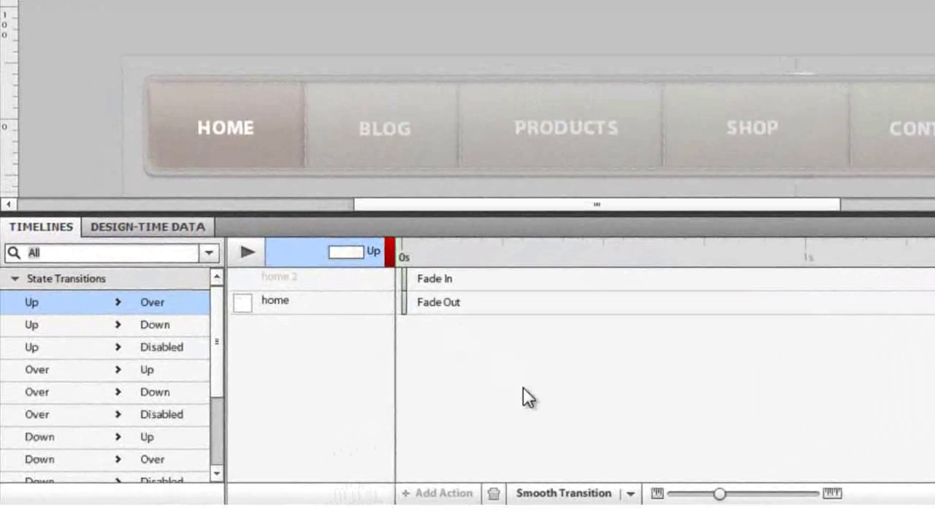
pyautogui.click(555, 493)
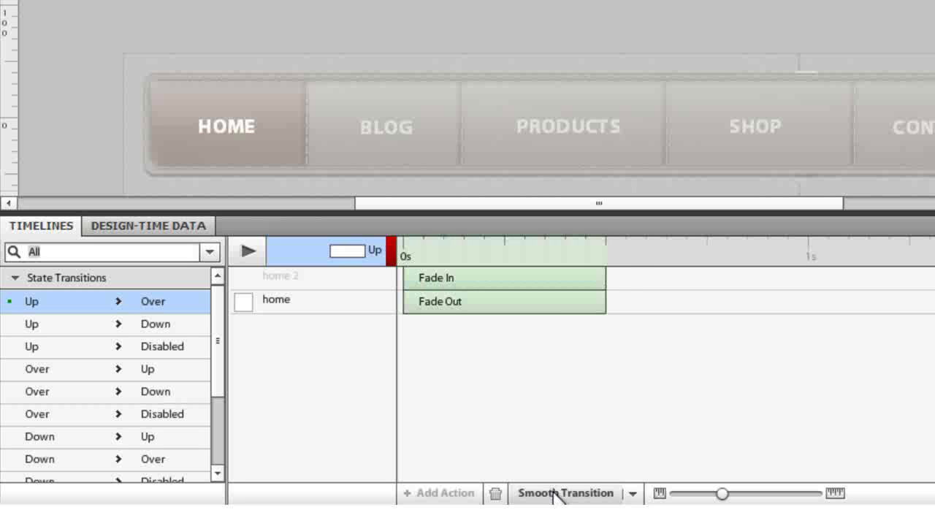
pyautogui.click(249, 248)
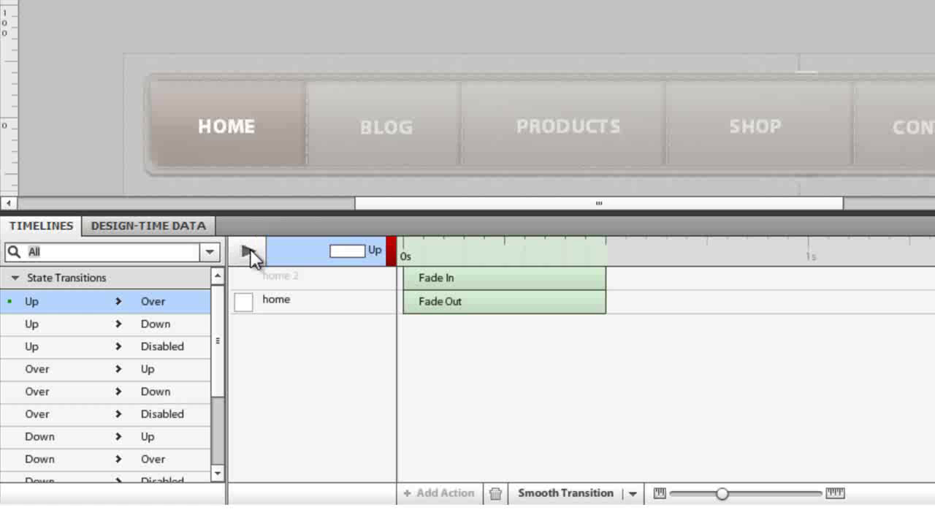
# Add a Rotate action to home 2 in the Up > Over transition, edit its angle and preview the result
pyautogui.click(463, 282)
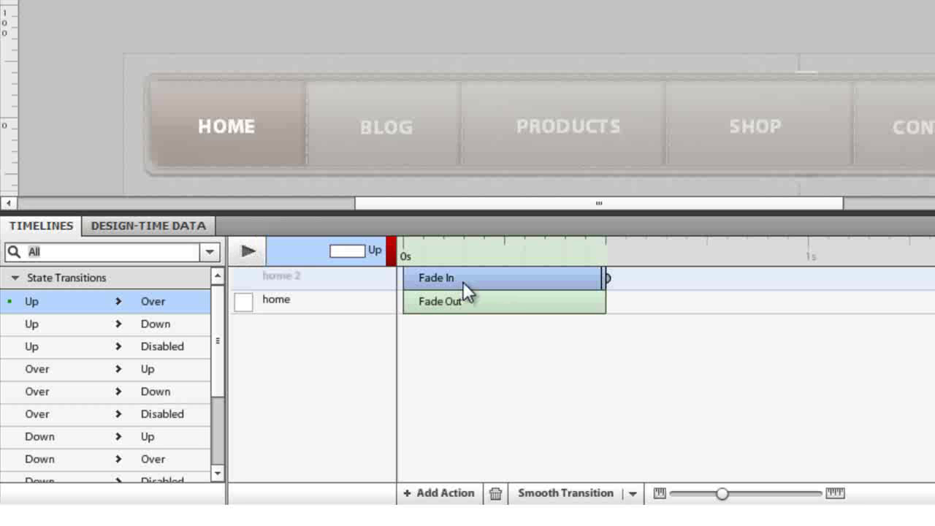
pyautogui.click(452, 494)
pyautogui.click(452, 465)
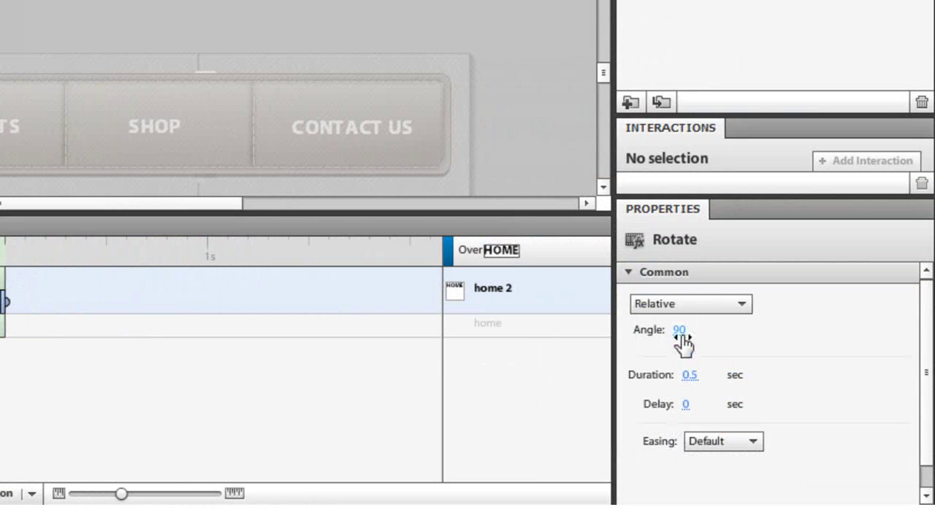
pyautogui.click(679, 330)
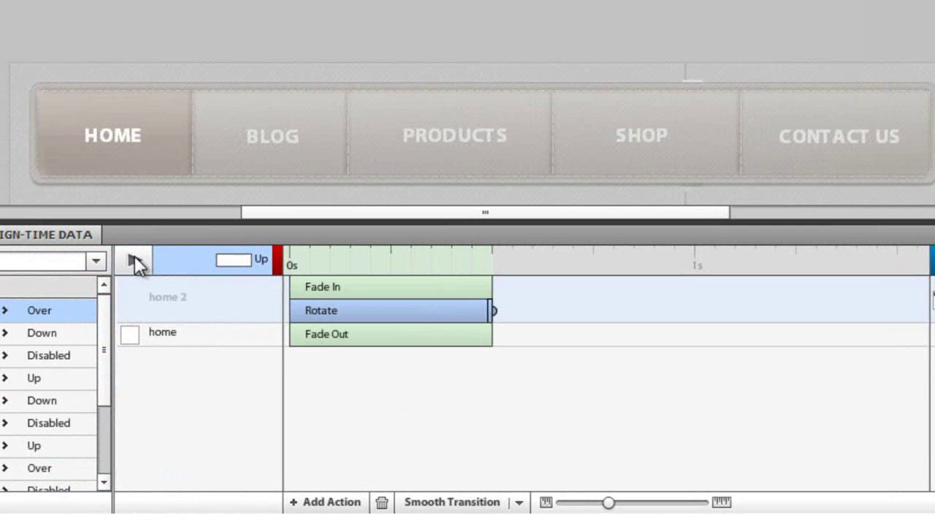
pyautogui.click(133, 260)
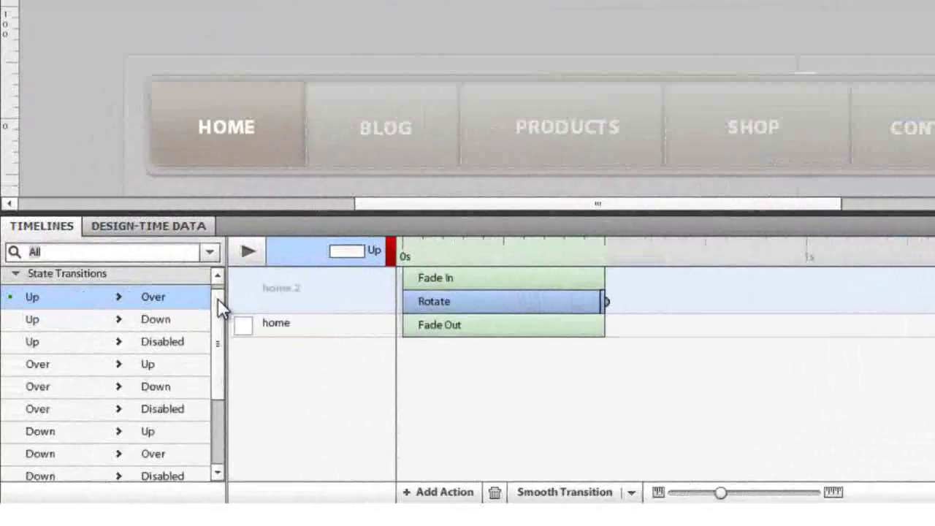
# Apply a Smooth Transition to the HOME button's Over > Up state change
pyautogui.scroll(-2, 132, 402)
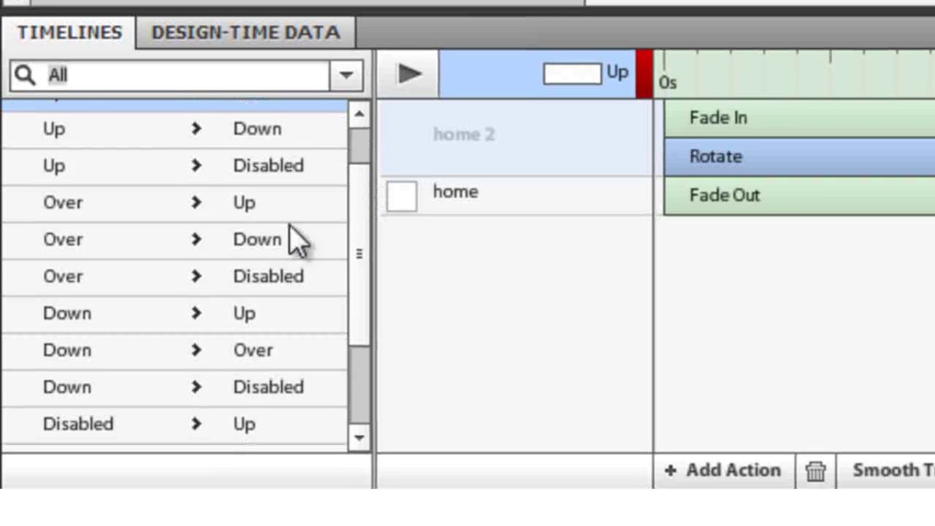
pyautogui.click(183, 213)
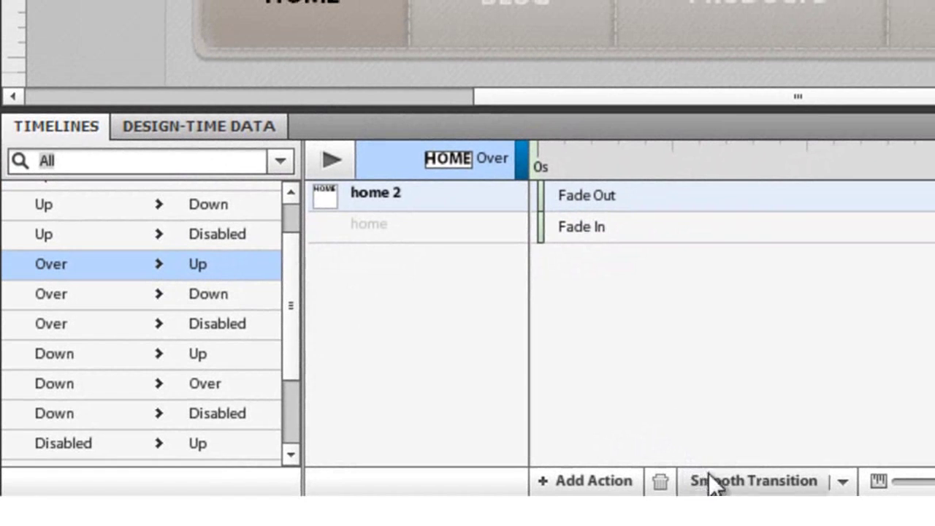
pyautogui.click(879, 472)
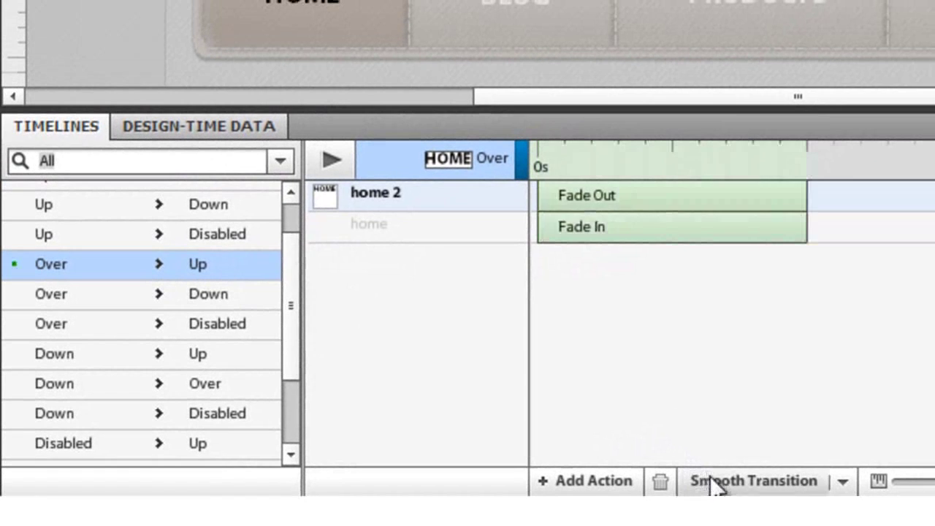
# Add a Rotate action to home 2 in the Over > Up transition and change its relative angle
pyautogui.click(650, 197)
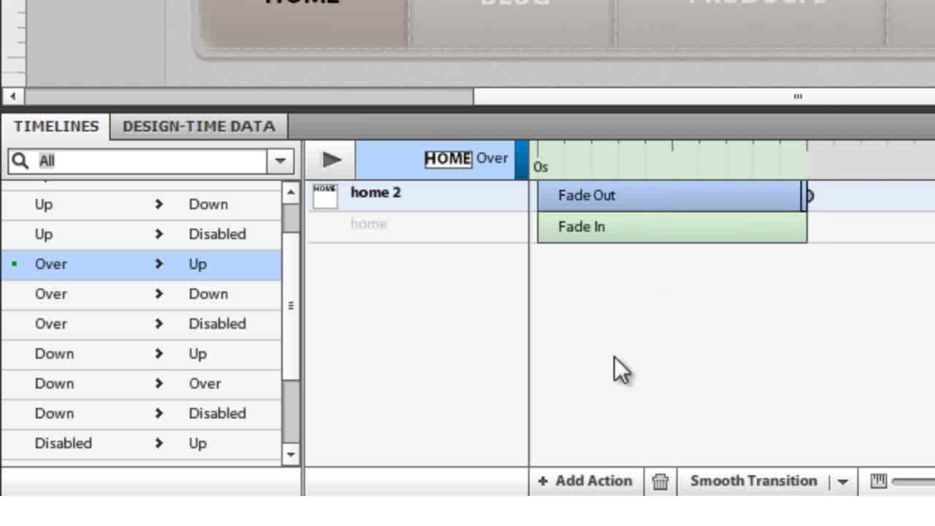
pyautogui.click(604, 481)
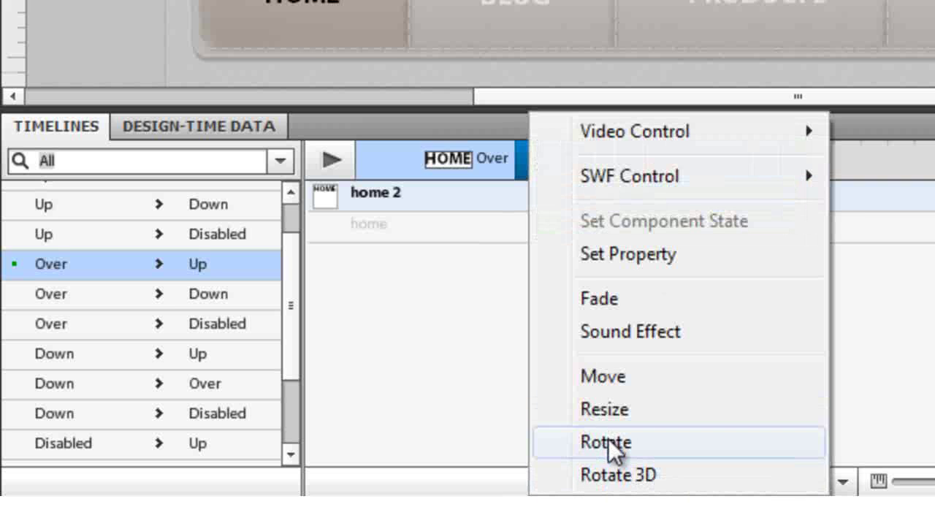
pyautogui.click(610, 442)
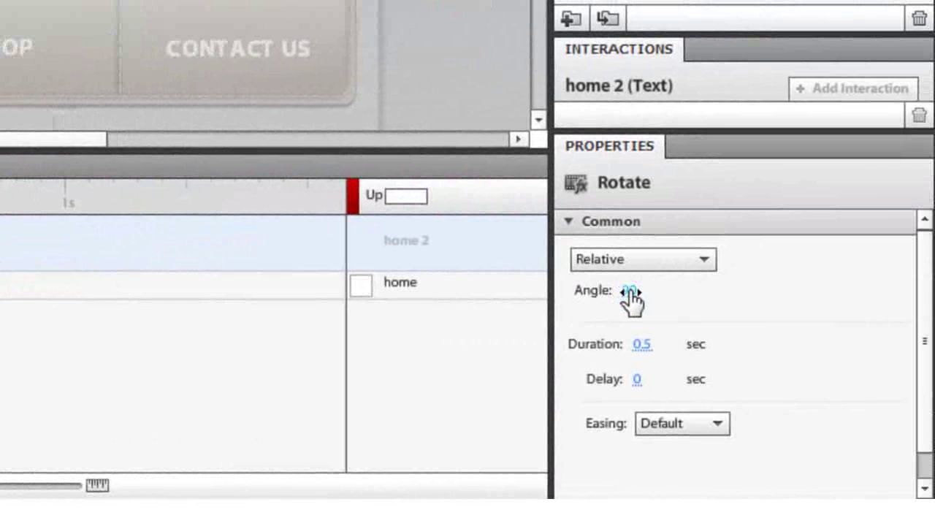
pyautogui.click(629, 290)
pyautogui.write('7')
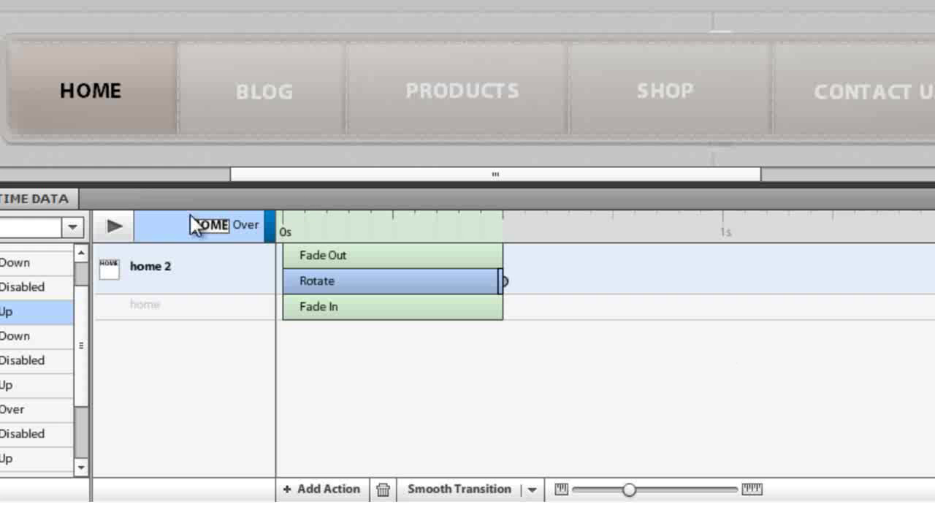
# Play the Over > Up transition and return from the button to the main free_light_leather_web_elements document
pyautogui.click(111, 227)
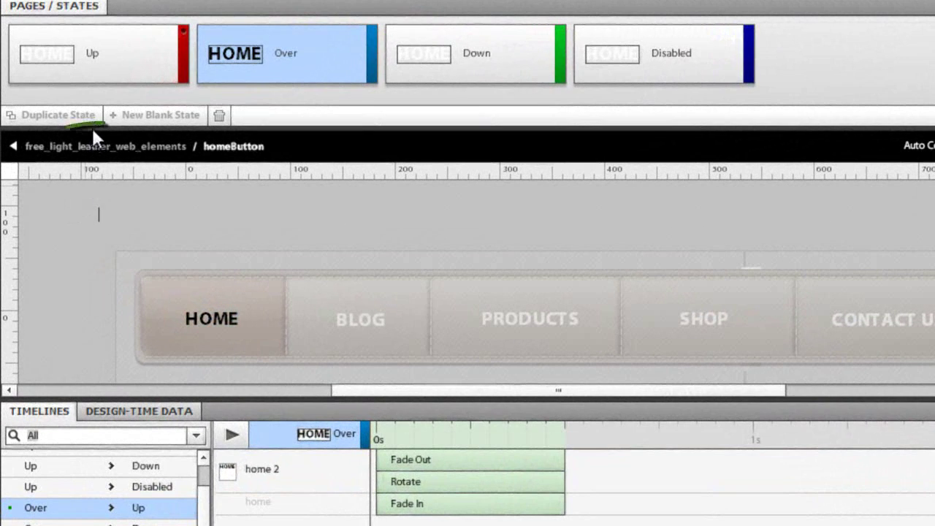
pyautogui.click(95, 149)
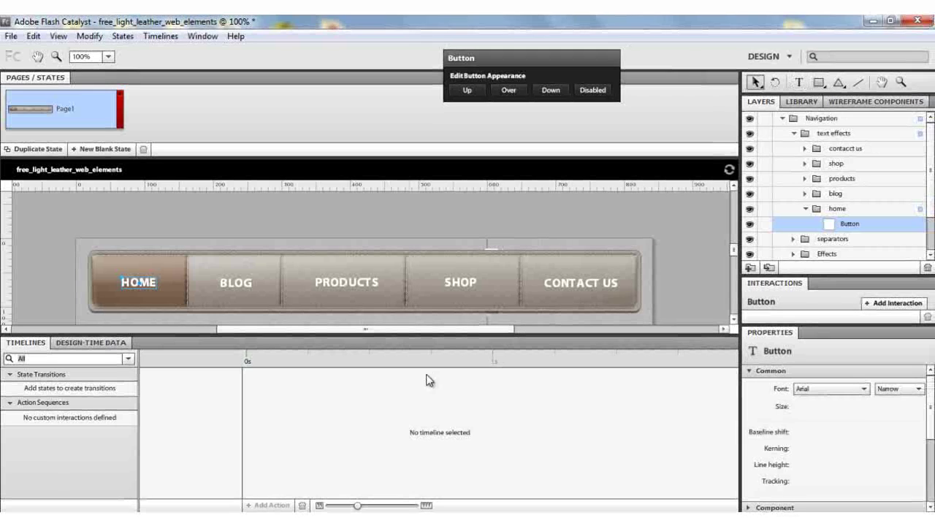
# Run the project in the browser to test the HOME button, and return to Flash Catalyst
pyautogui.hotkey('ctrl', 'Return')
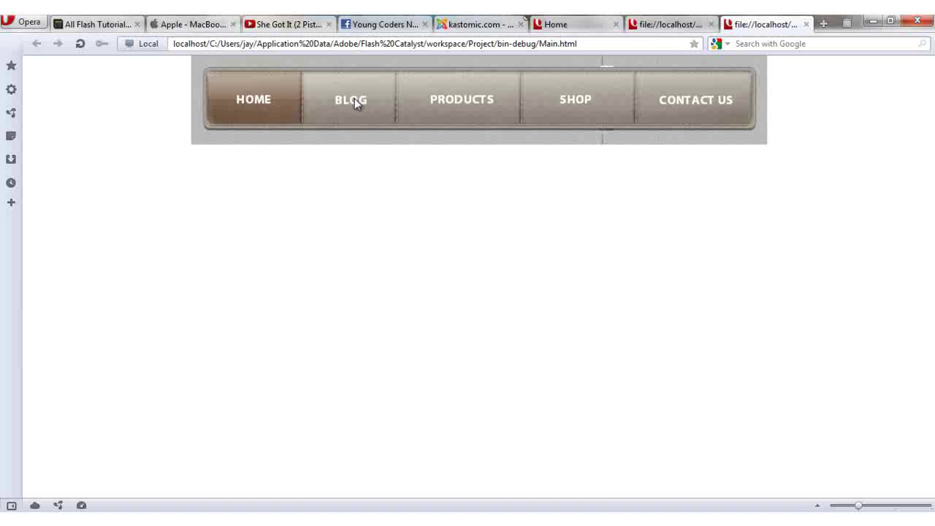
pyautogui.click(872, 22)
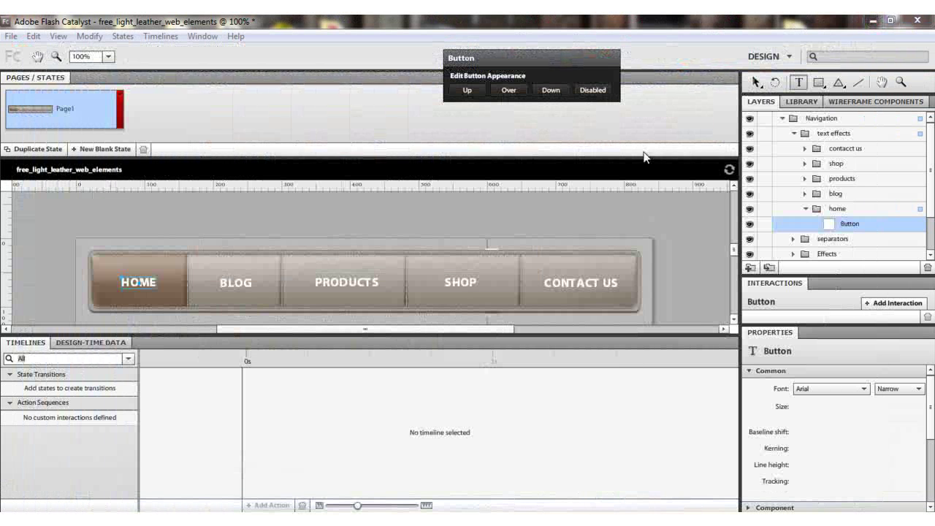
# Convert the blog and blog 2 text layers in the blog folder into a single Button component
pyautogui.click(807, 209)
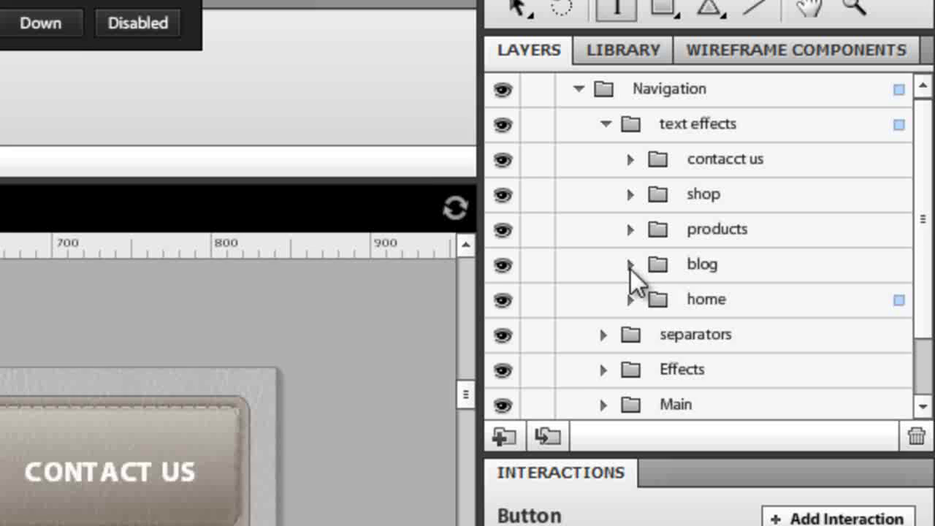
pyautogui.click(804, 193)
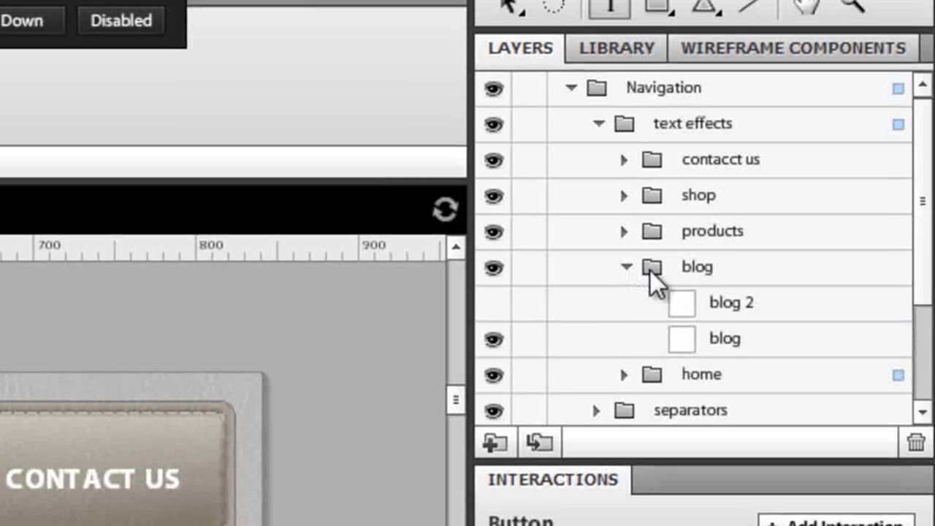
pyautogui.click(692, 325)
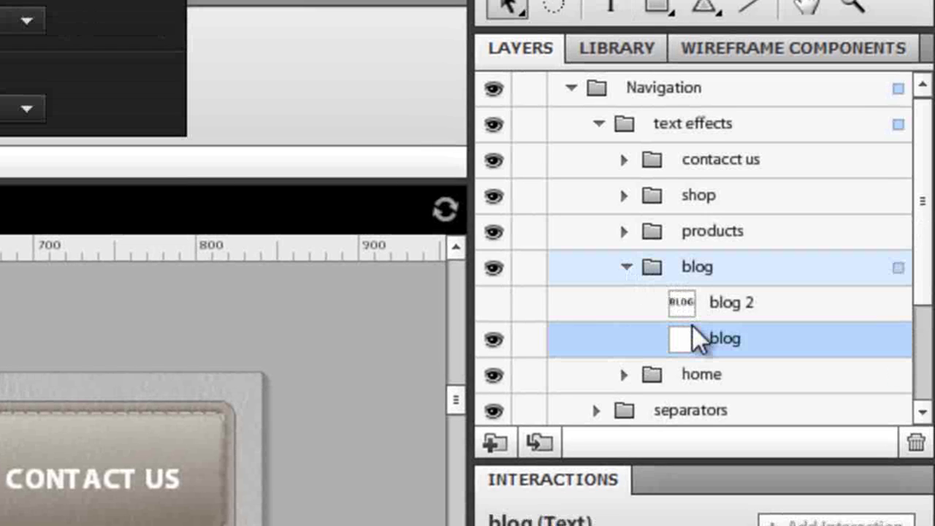
pyautogui.keyDown('shift'); pyautogui.click(700, 312); pyautogui.keyUp('shift')
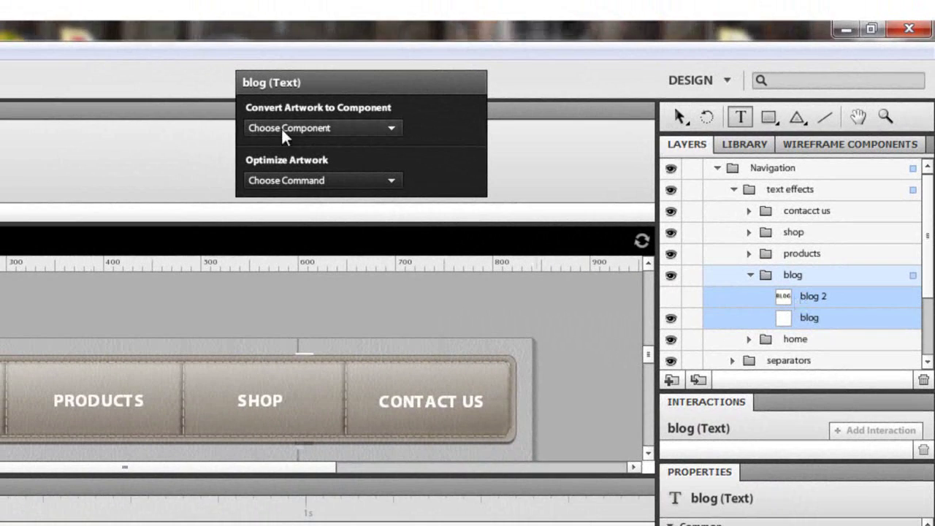
pyautogui.click(380, 130)
pyautogui.press('Escape')
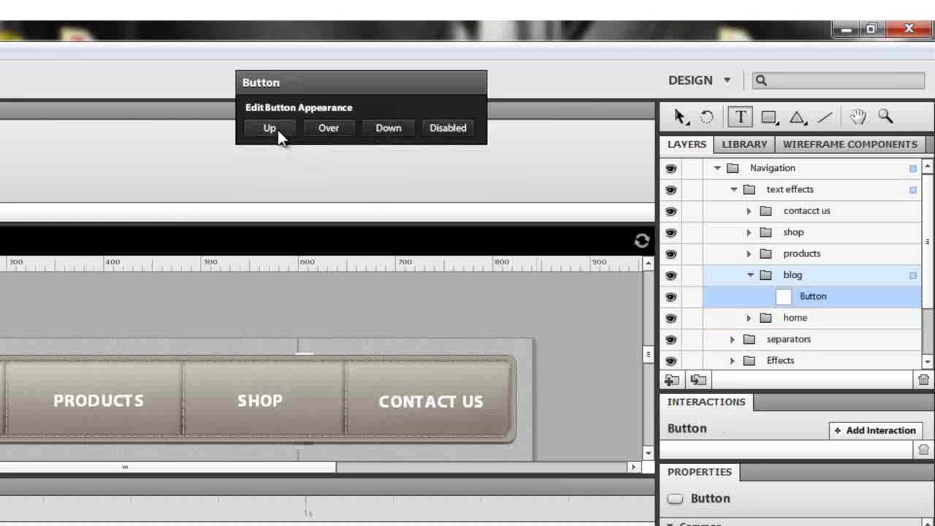
# Edit the BLOG button's appearance so its Over state shows blog 2 and hides blog
pyautogui.click(272, 130)
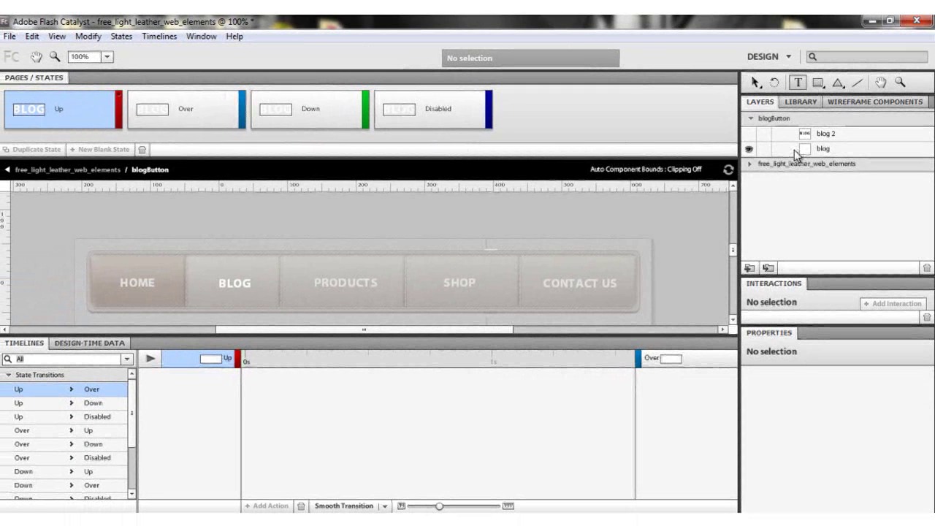
pyautogui.click(207, 110)
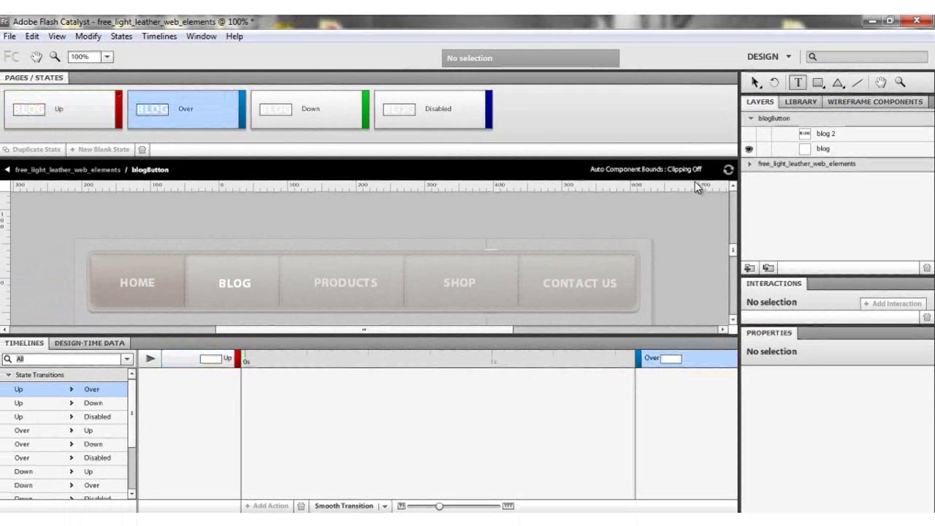
pyautogui.click(749, 133)
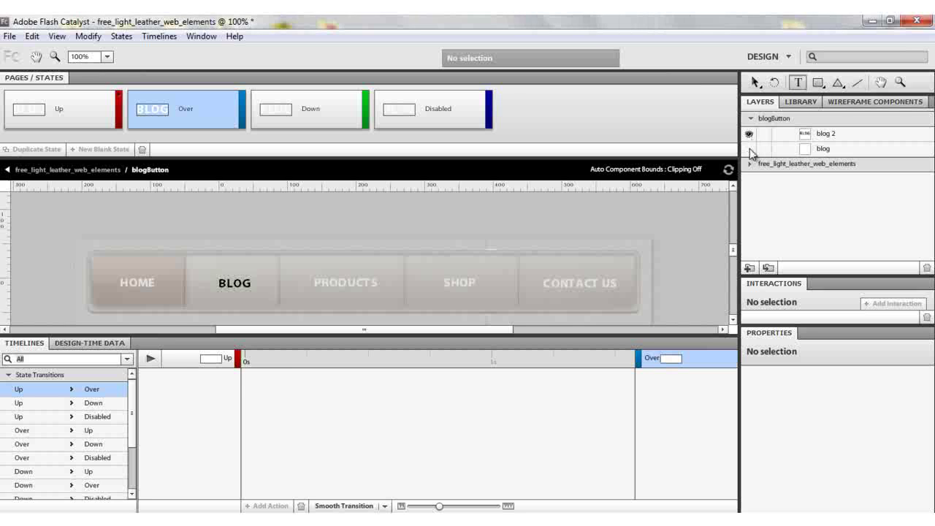
pyautogui.click(748, 149)
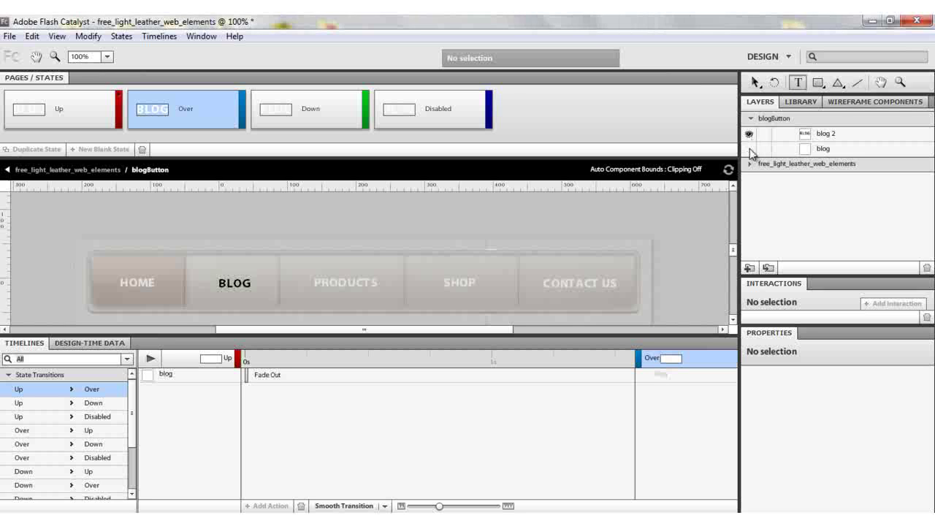
# Apply a Smooth Transition to the BLOG button's Up > Over state change
pyautogui.click(89, 432)
pyautogui.click(101, 390)
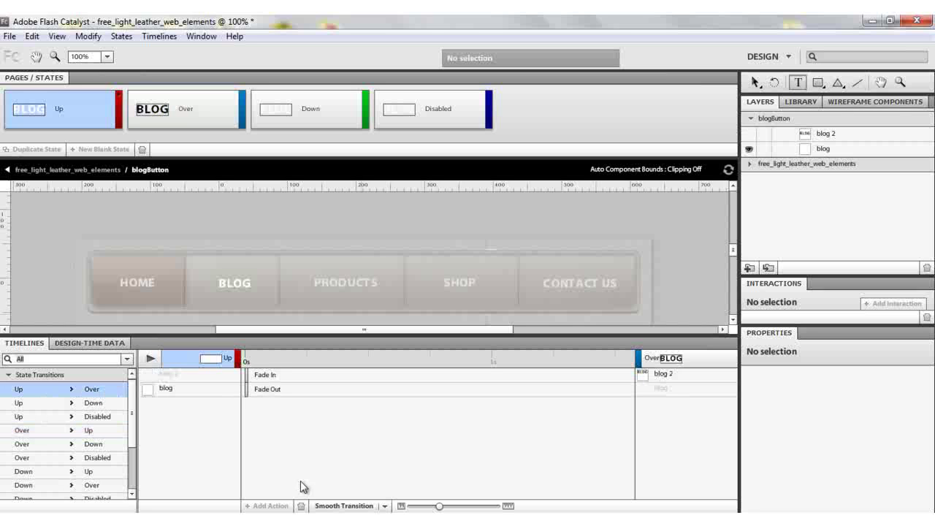
pyautogui.click(325, 506)
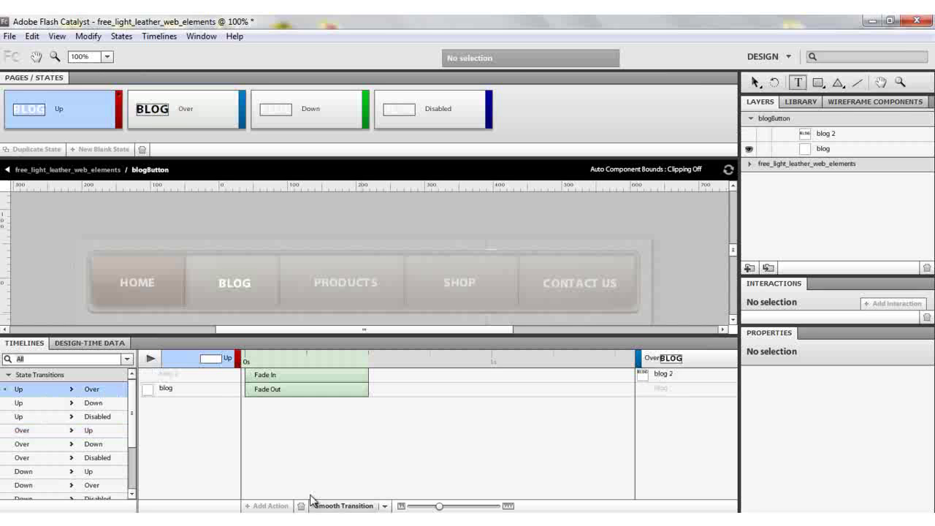
# Add a Rotate action with a relative angle of 720 to blog 2 in the Up > Over transition and preview it
pyautogui.click(290, 374)
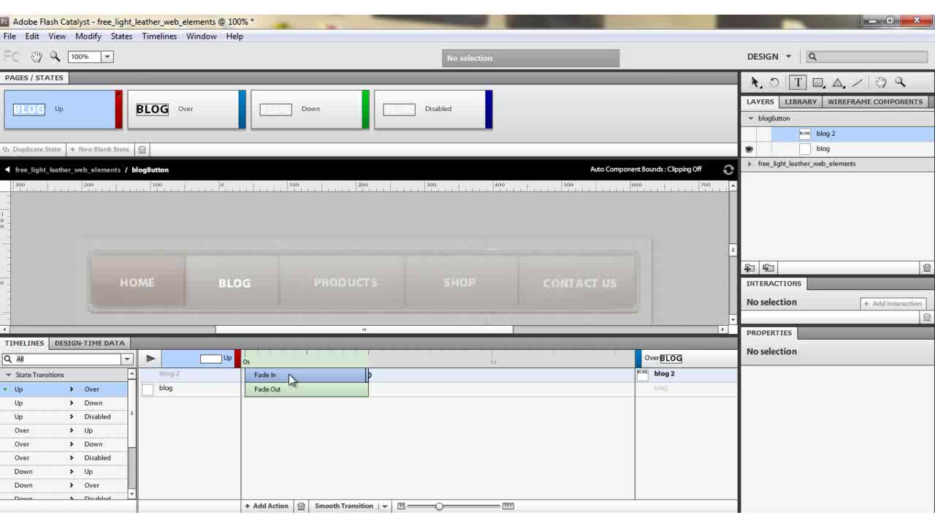
pyautogui.click(269, 506)
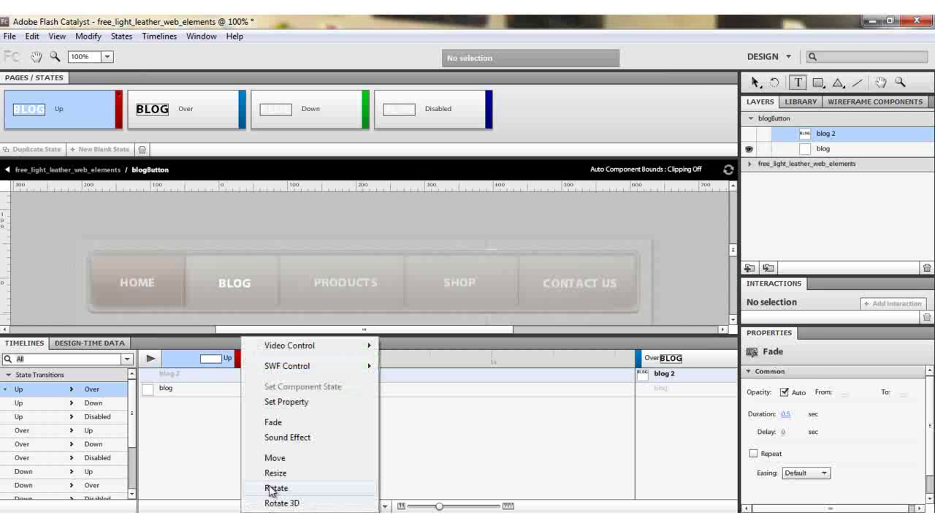
pyautogui.click(272, 493)
pyautogui.click(781, 407)
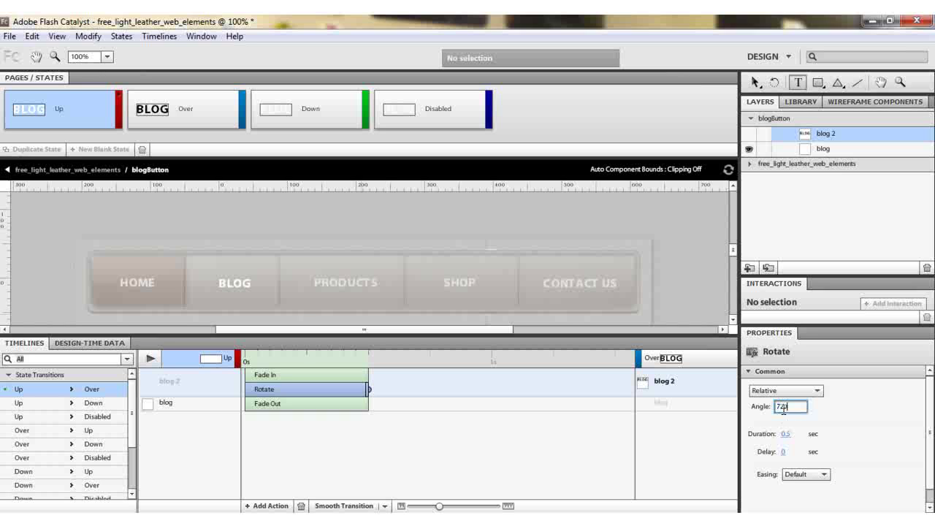
pyautogui.write('720')
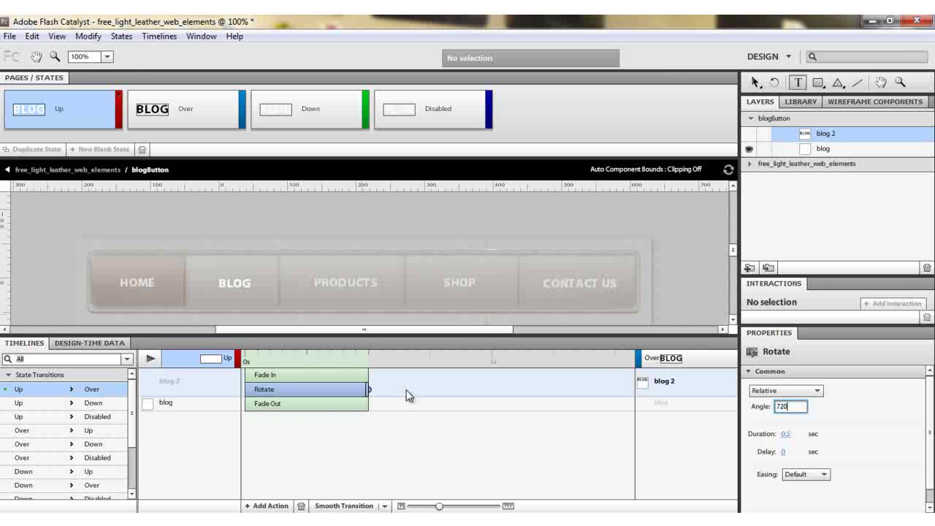
pyautogui.click(150, 358)
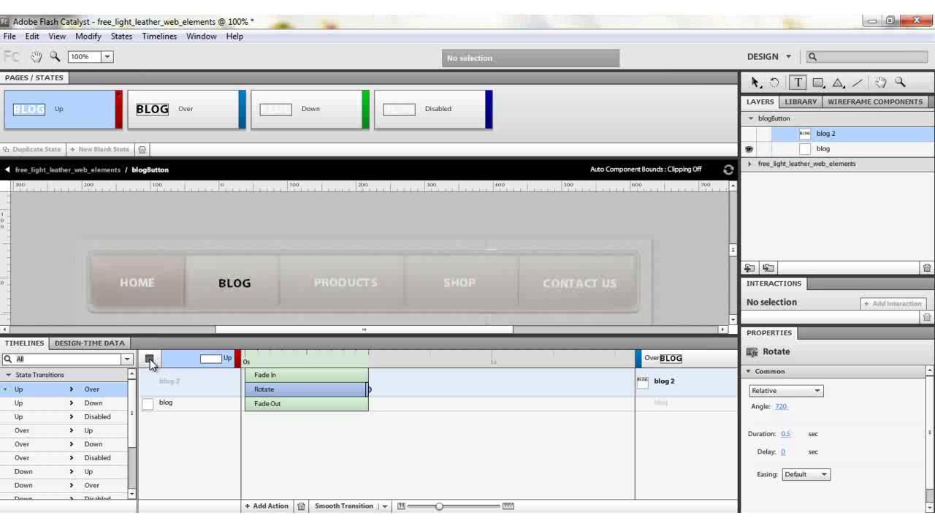
# Apply a Smooth Transition to the BLOG button's Over > Up state change
pyautogui.click(52, 447)
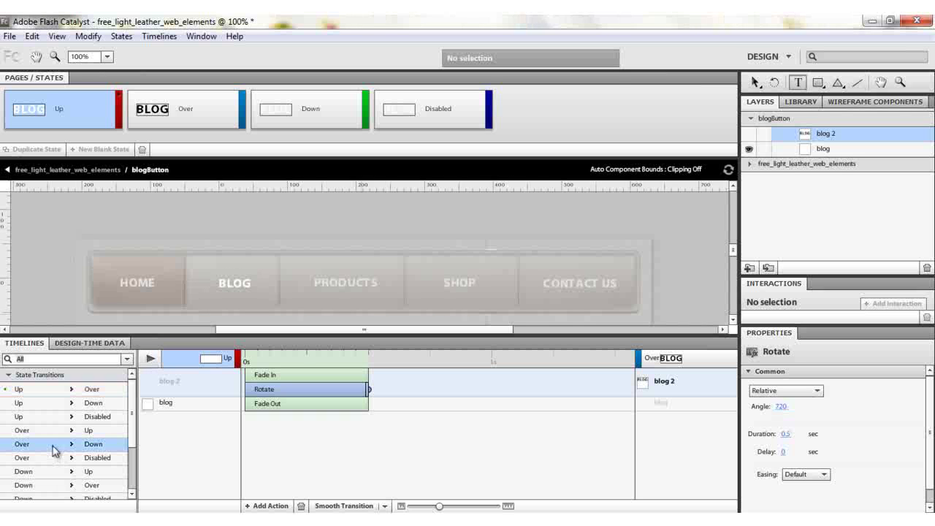
pyautogui.click(51, 432)
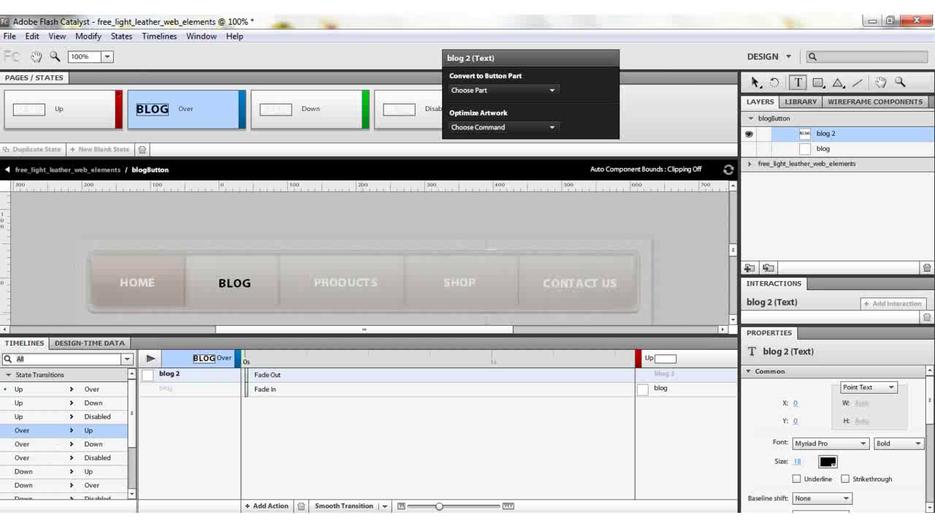
pyautogui.click(337, 506)
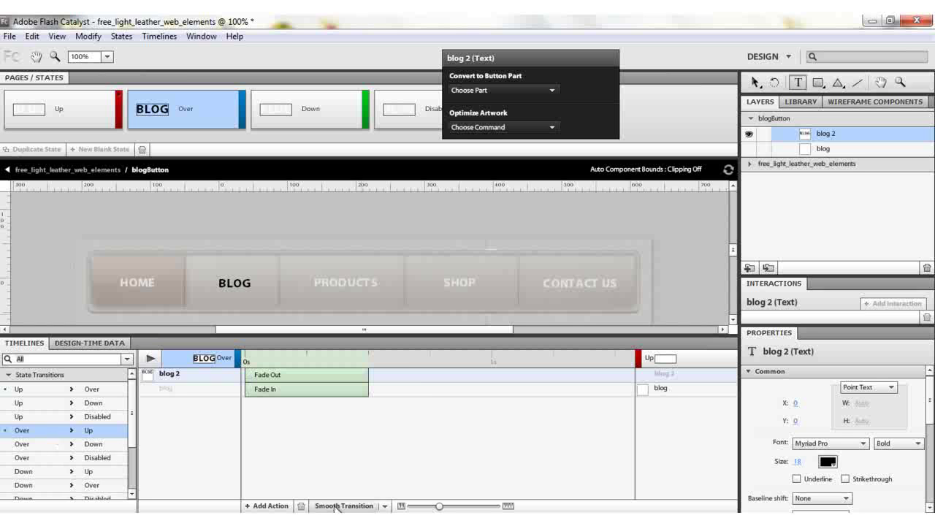
# Add a Rotate action with a relative angle of 720 to blog 2 in the Over > Up transition and preview it
pyautogui.click(274, 506)
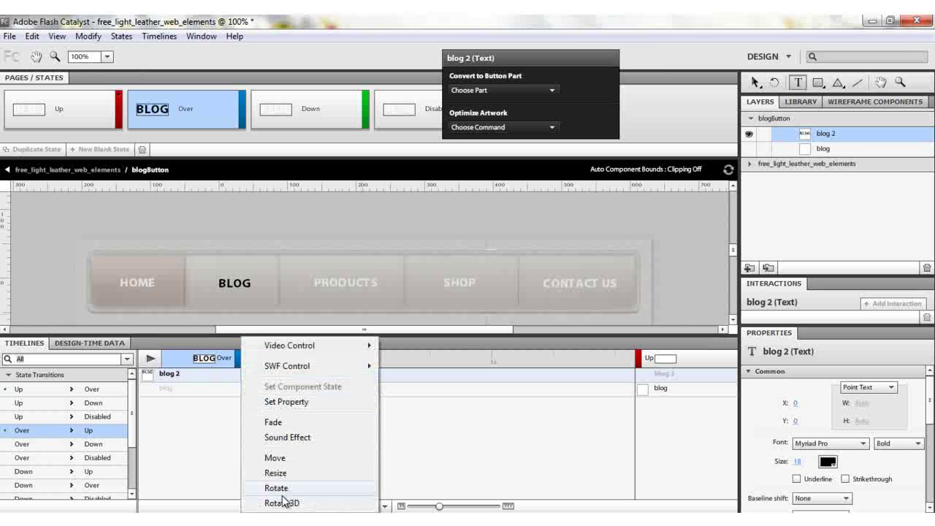
pyautogui.click(283, 494)
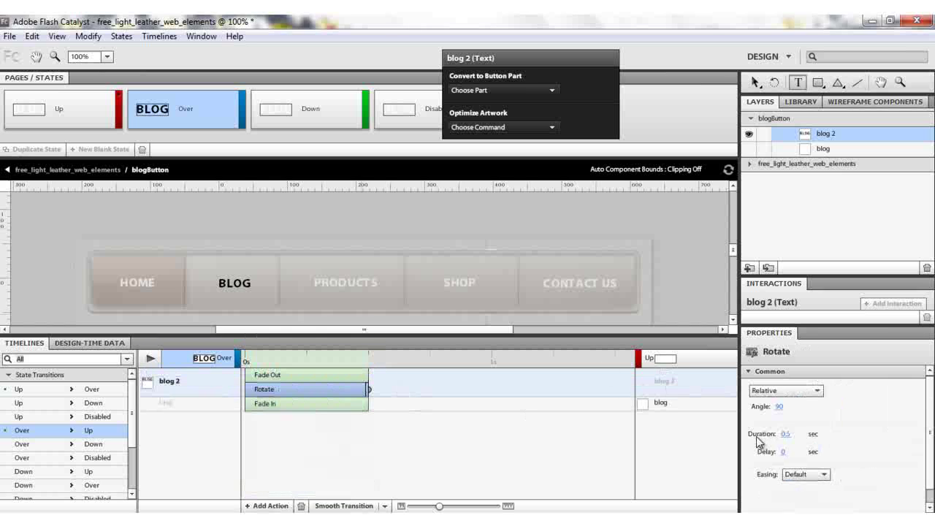
pyautogui.click(779, 407)
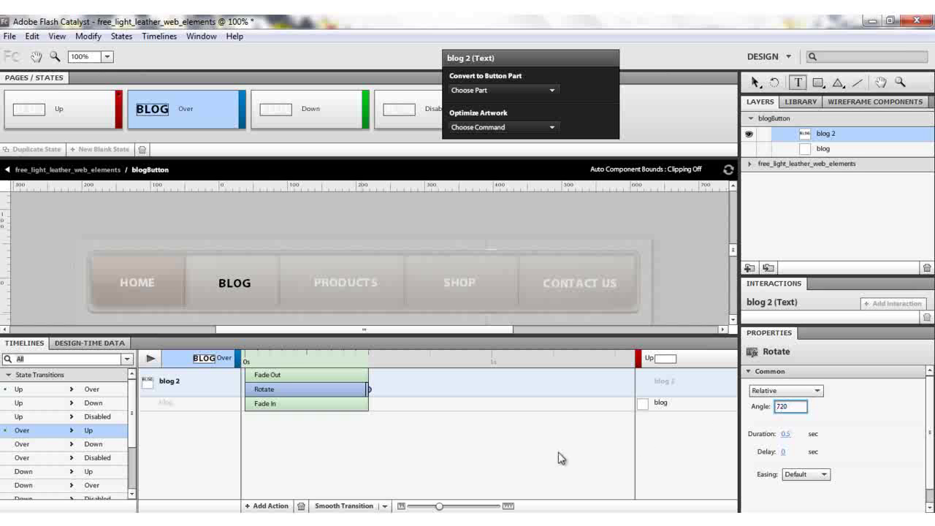
pyautogui.click(149, 358)
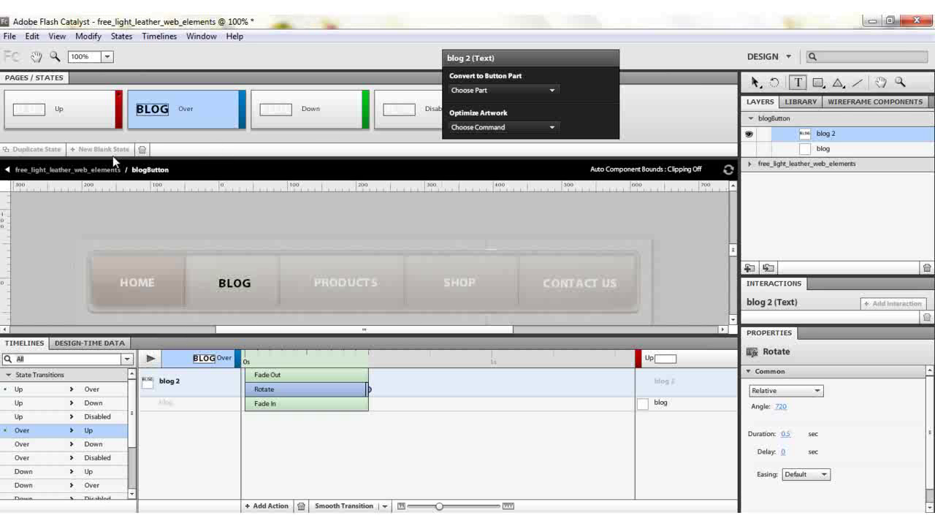
# Return to the main free_light_leather_web_elements document, run the project in the browser to test the BLOG button, and come back to Flash Catalyst
pyautogui.click(101, 173)
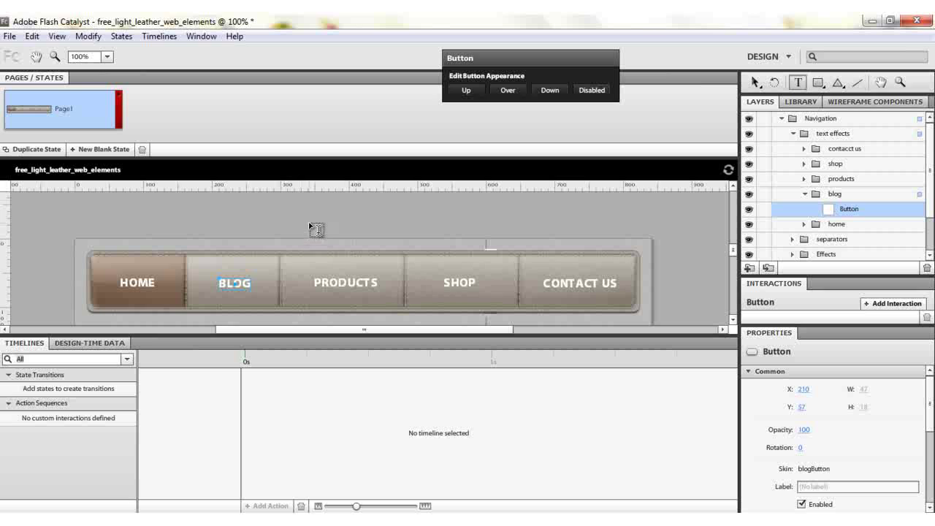
pyautogui.hotkey('ctrl', 'Return')
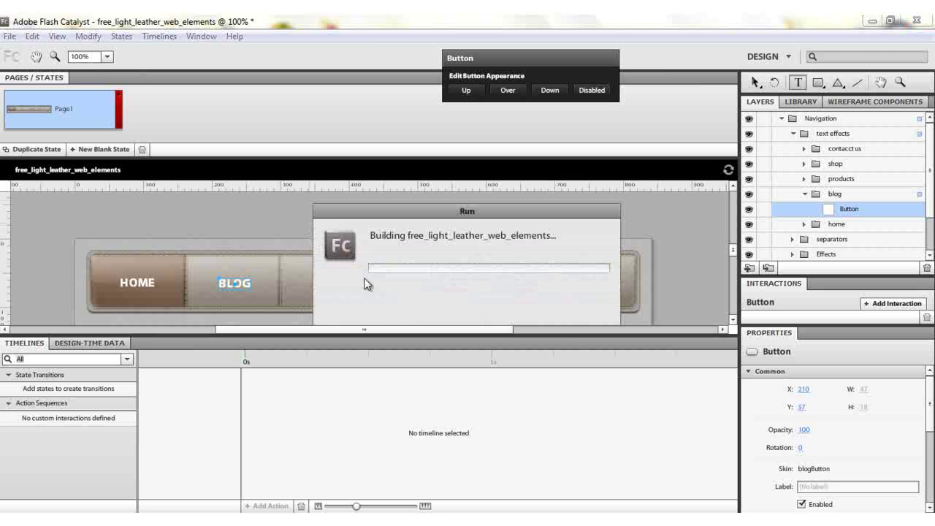
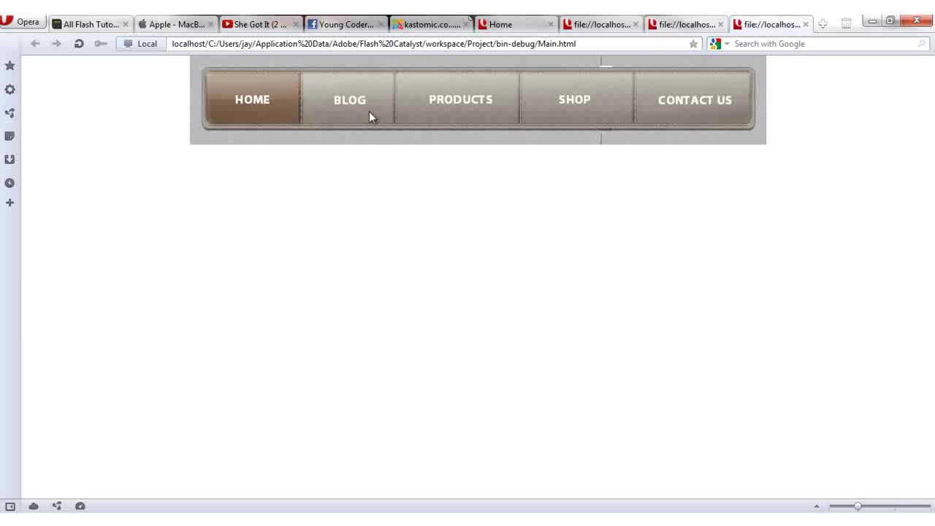
pyautogui.click(872, 20)
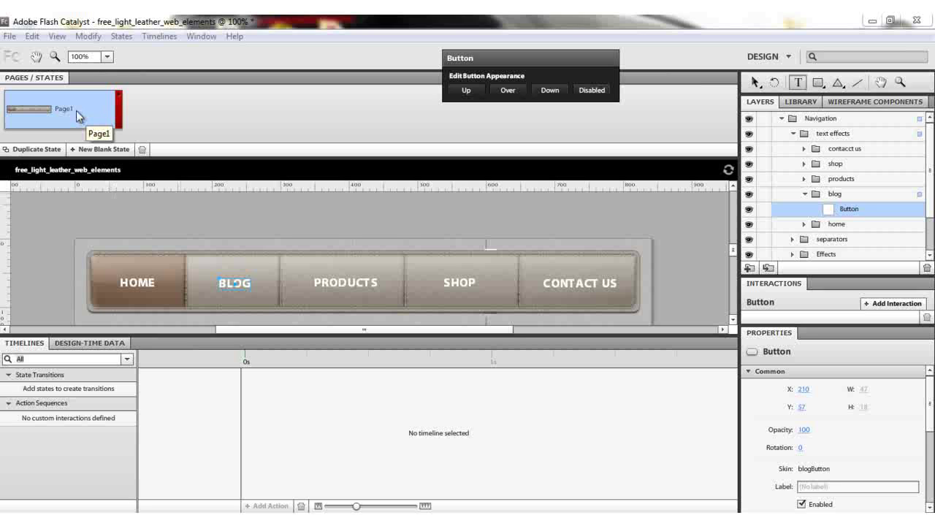
# Duplicate the Page1 state to make a second page
pyautogui.click(38, 149)
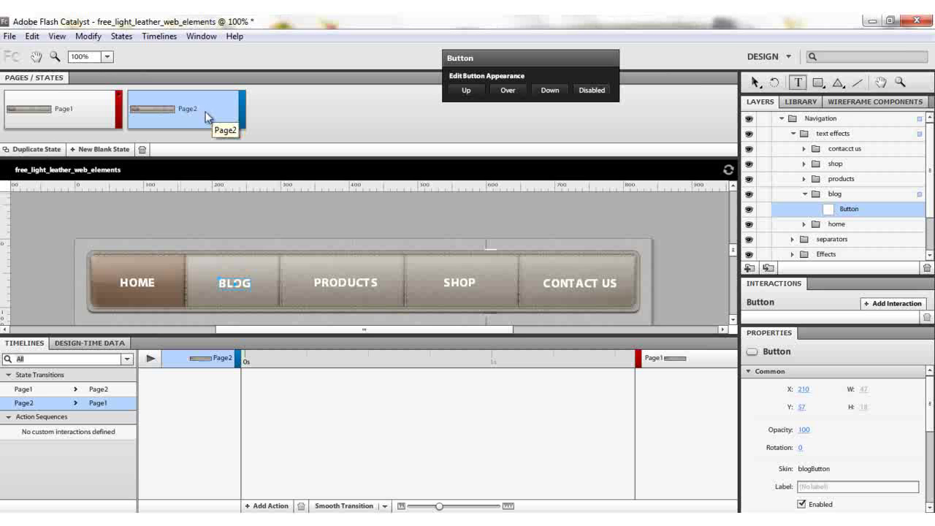
pyautogui.moveTo(209, 129); pyautogui.dragTo(241, 283)
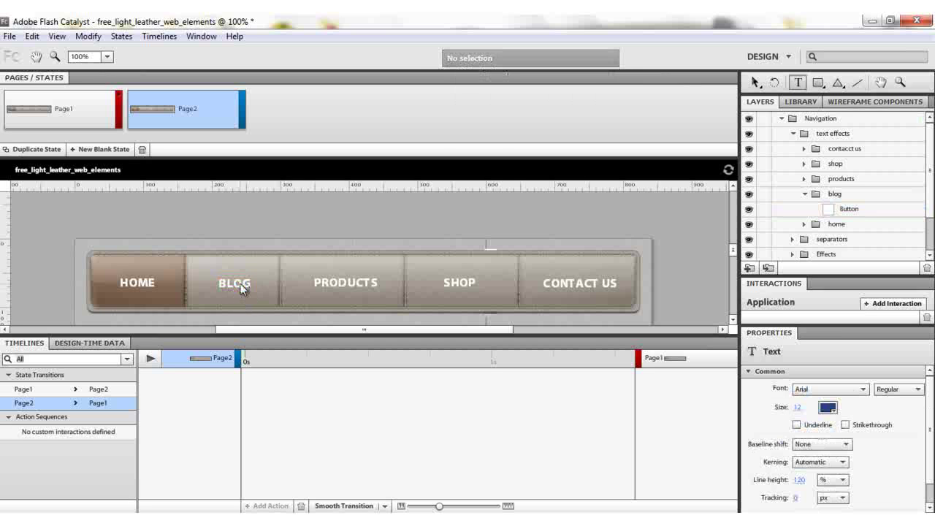
# Add an On Click interaction to the BLOG button that plays the transition to Page2 from any state
pyautogui.click(240, 283)
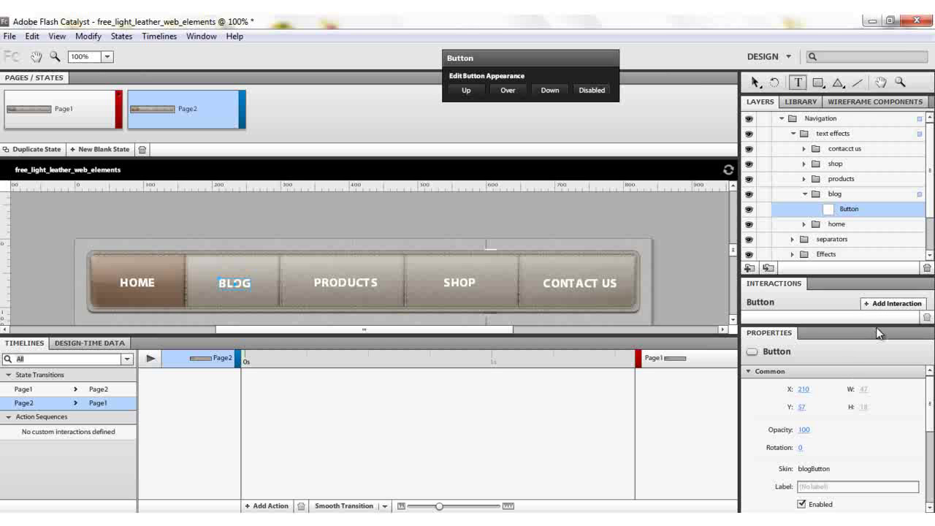
pyautogui.moveTo(877, 325); pyautogui.dragTo(876, 369)
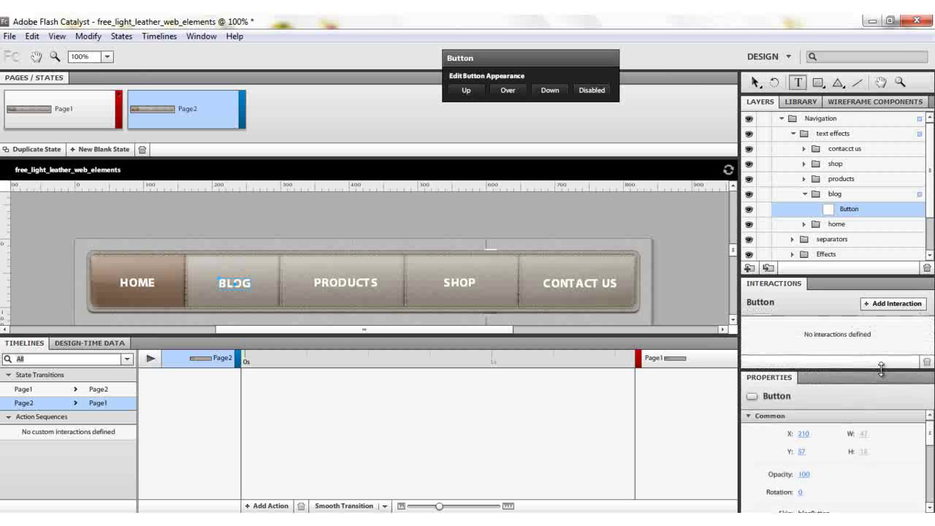
pyautogui.click(898, 306)
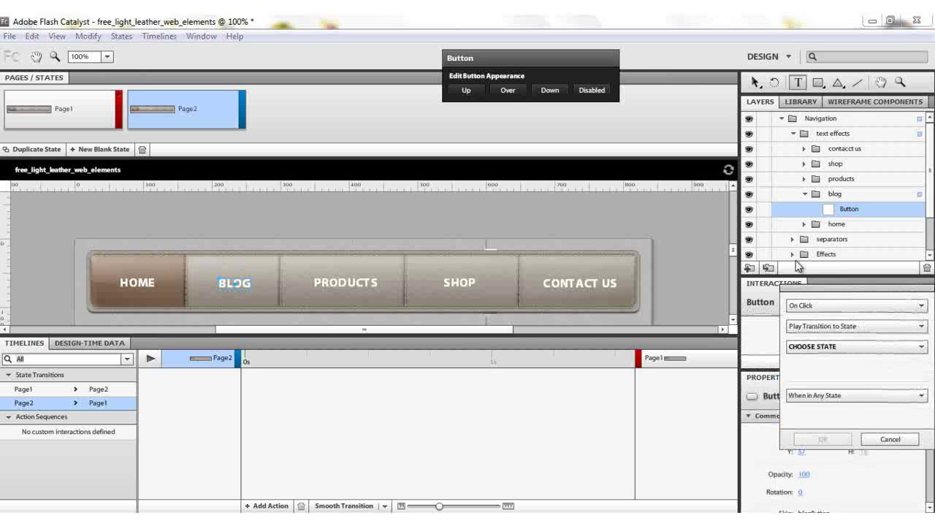
pyautogui.click(913, 348)
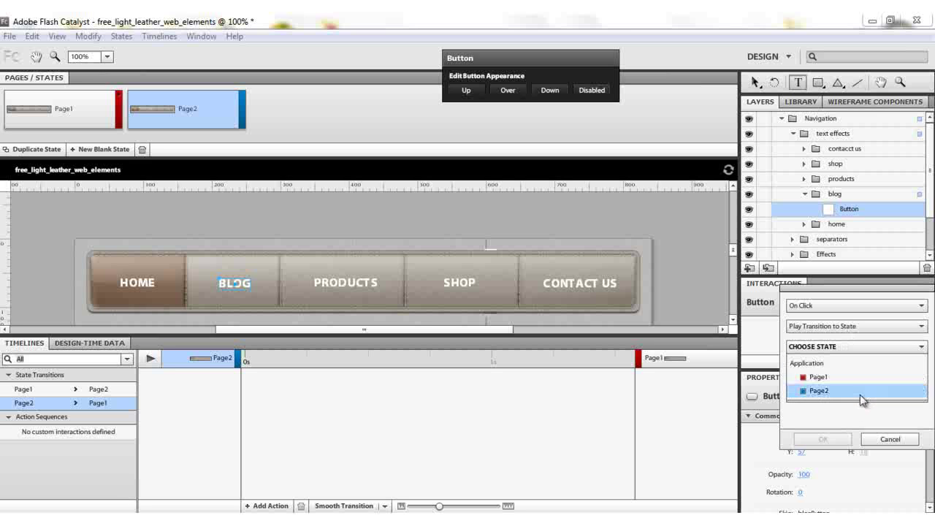
pyautogui.click(804, 390)
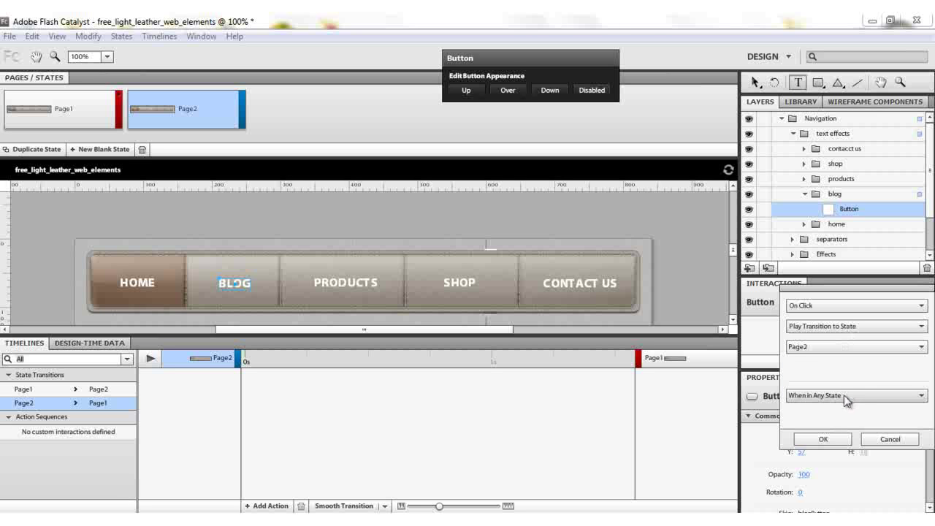
pyautogui.click(822, 440)
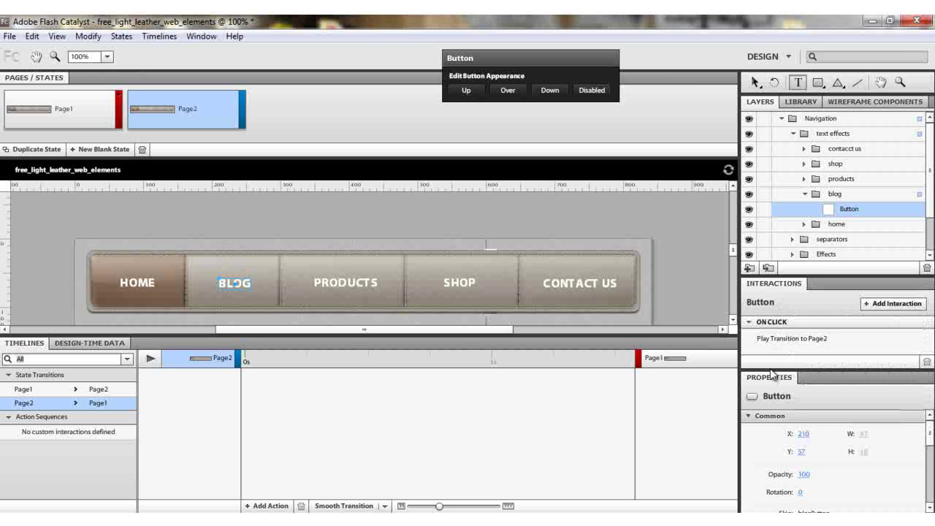
# Add an On Click interaction to the HOME button that plays the transition to Page1 from any state
pyautogui.click(146, 284)
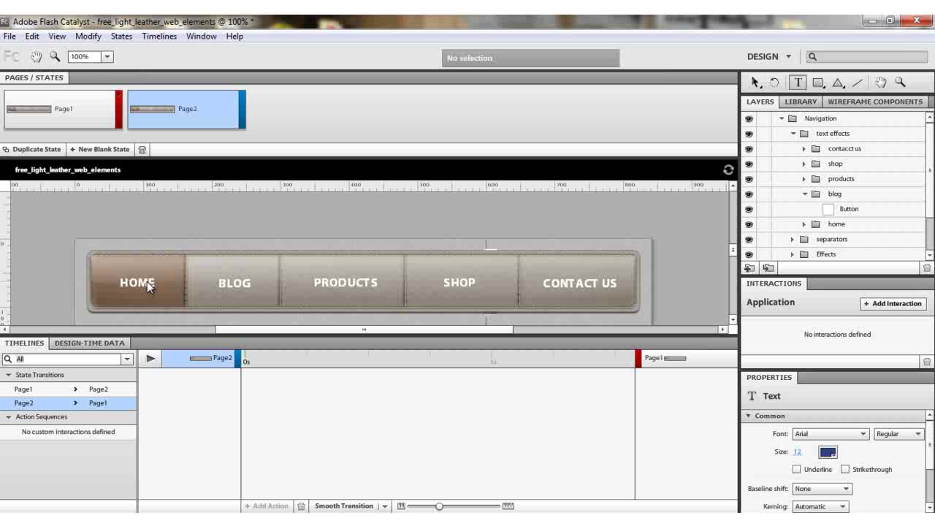
pyautogui.hotkey('ctrl', 'z')
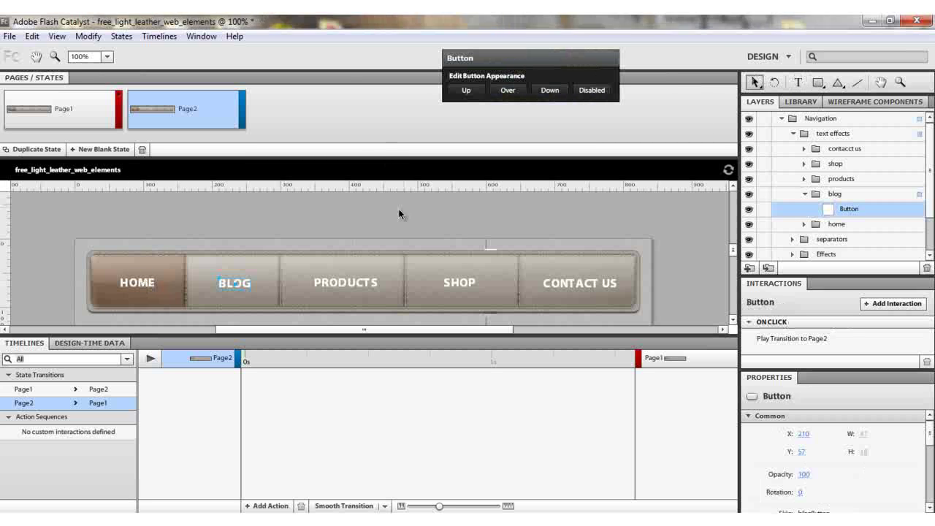
pyautogui.click(180, 261)
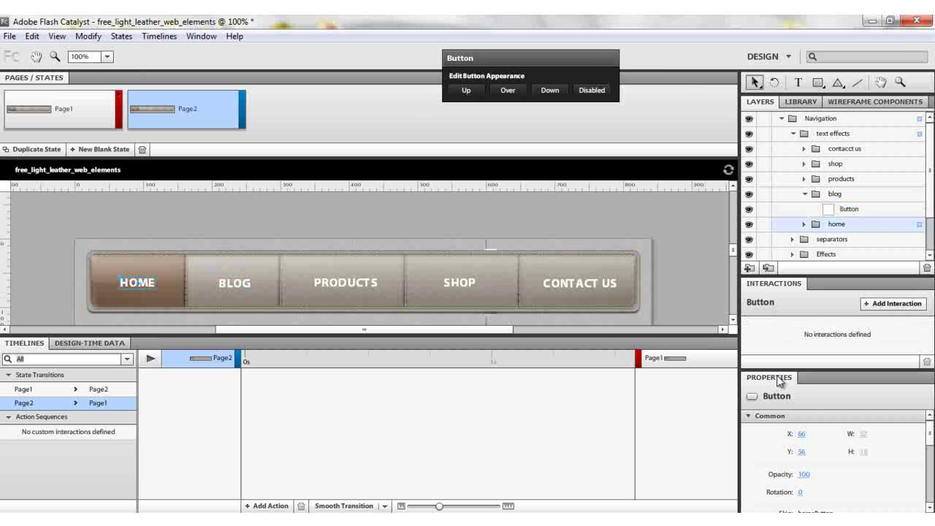
pyautogui.click(909, 304)
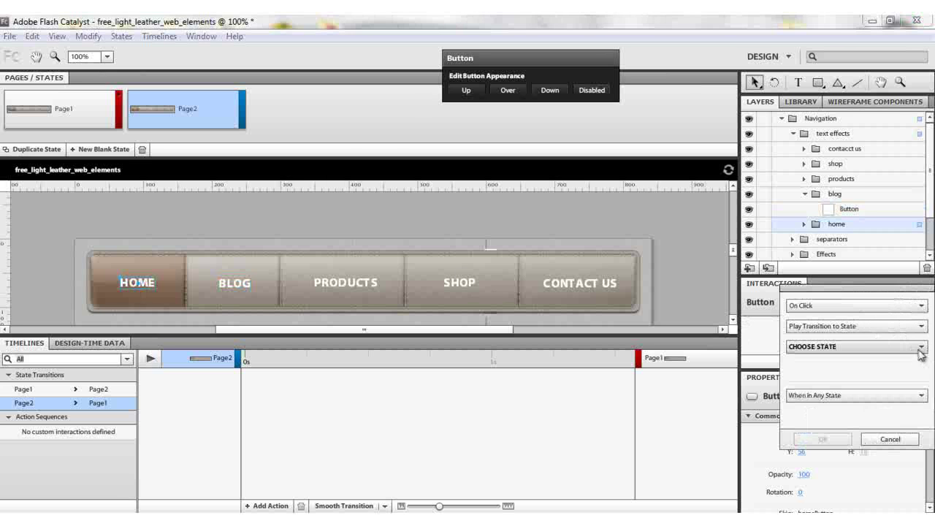
pyautogui.click(919, 351)
pyautogui.click(848, 376)
pyautogui.click(823, 438)
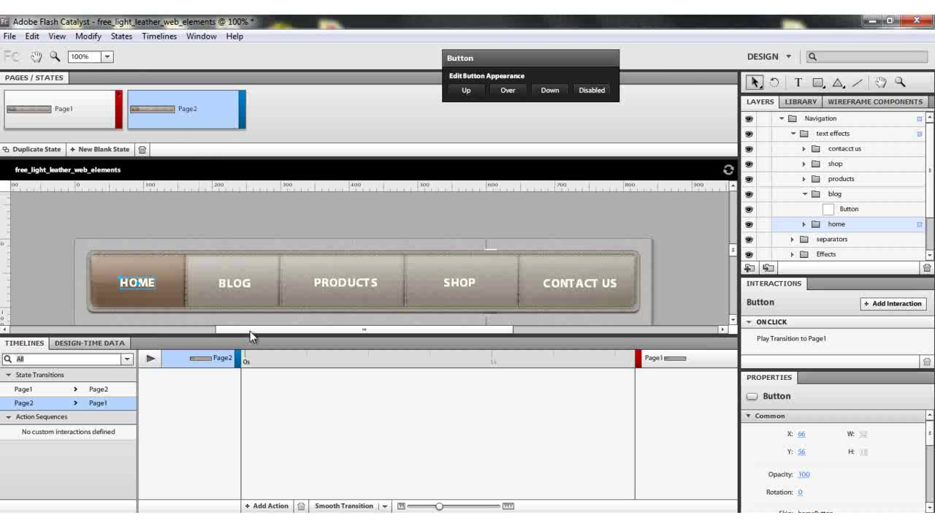
# Try removing the brown HOME highlight from Page2, and turn the home layer in Main's active state folder back on
pyautogui.click(169, 290)
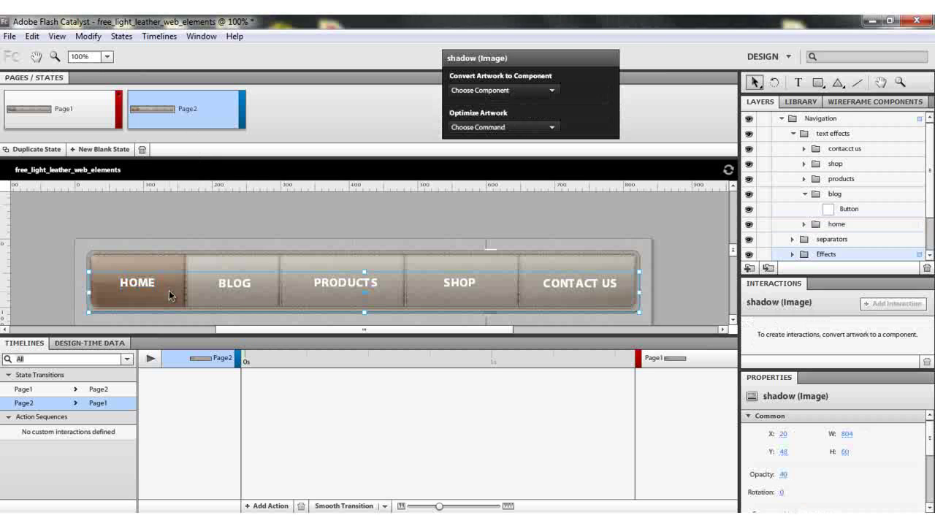
pyautogui.click(163, 272)
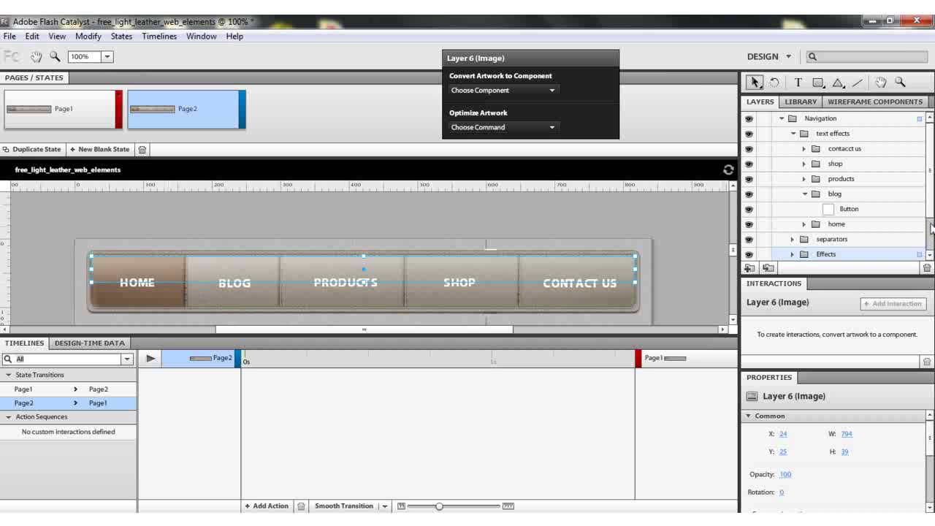
pyautogui.scroll(-1, 932, 223)
pyautogui.click(580, 280)
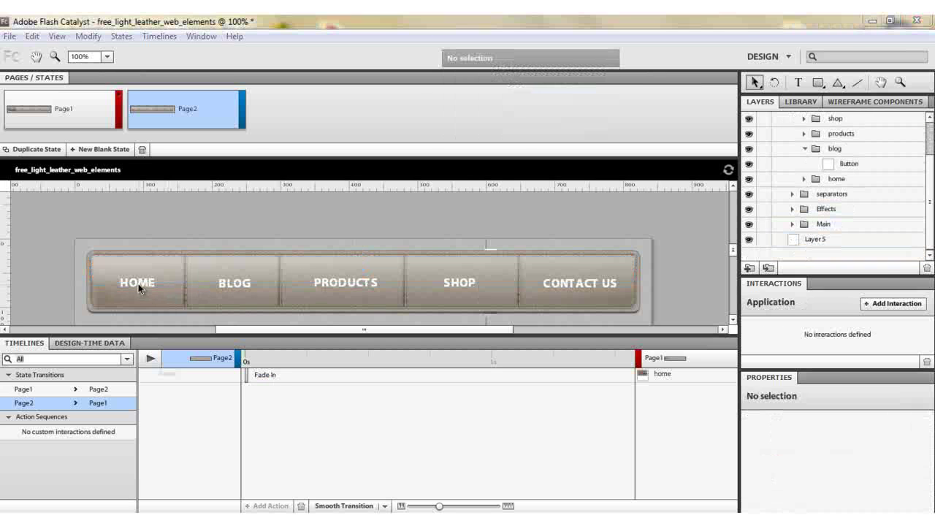
pyautogui.click(792, 223)
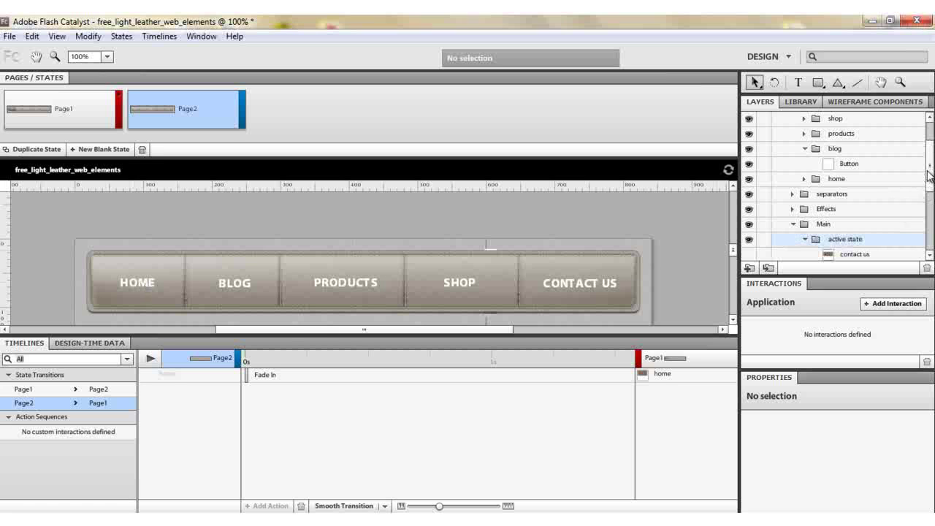
pyautogui.scroll(-1, 929, 172)
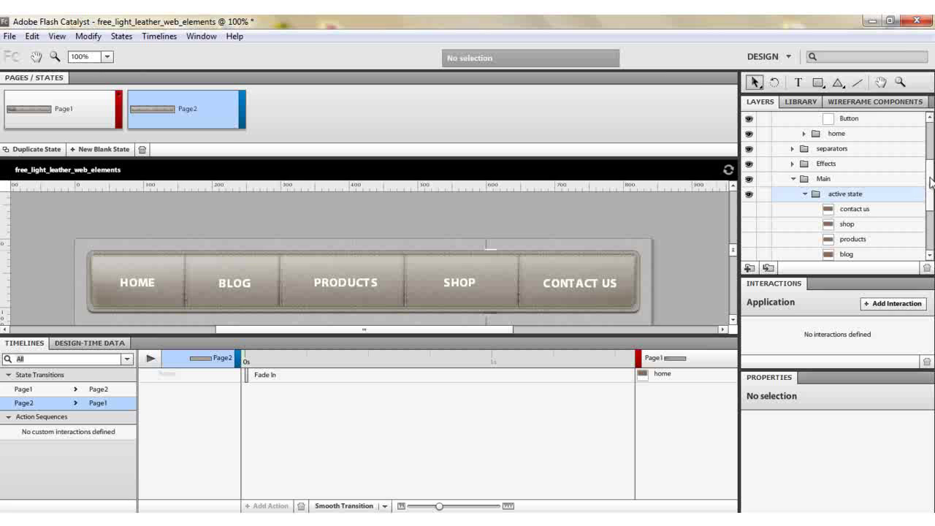
pyautogui.scroll(-1, 930, 182)
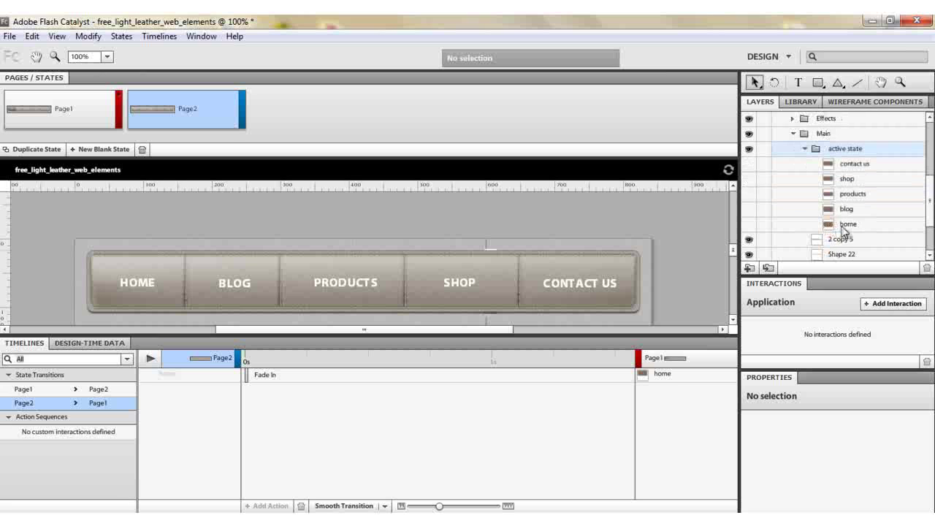
pyautogui.click(748, 226)
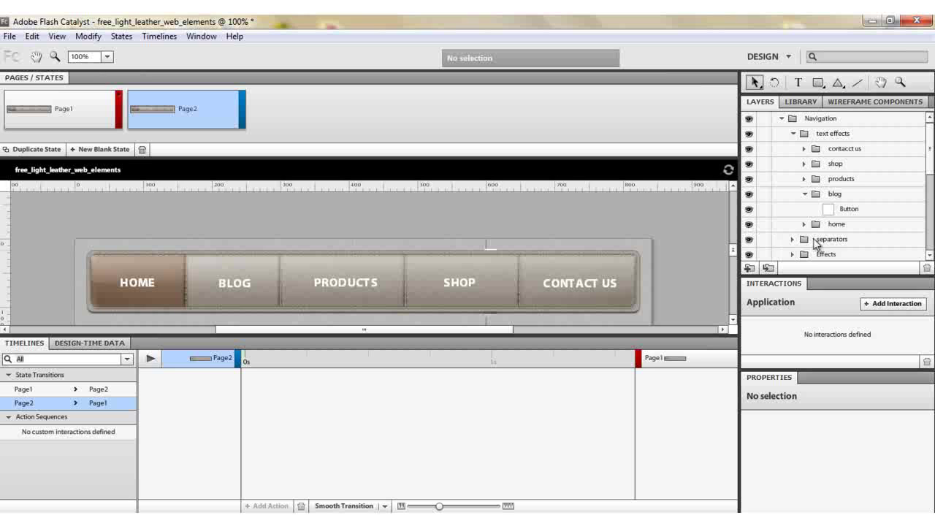
# On Page2, hide the home layer and show the blog layer in the active state folder, and compare the result with Page1
pyautogui.moveTo(932, 188); pyautogui.dragTo(931, 229)
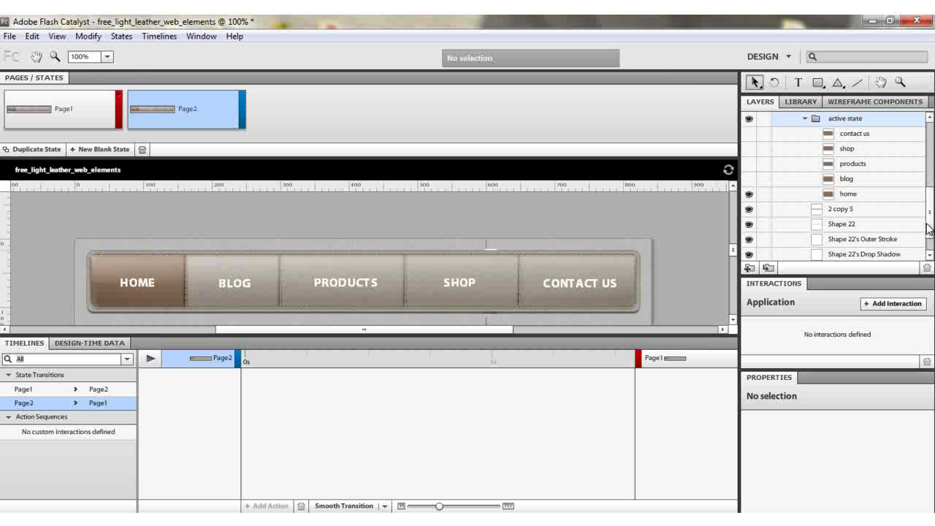
pyautogui.click(749, 194)
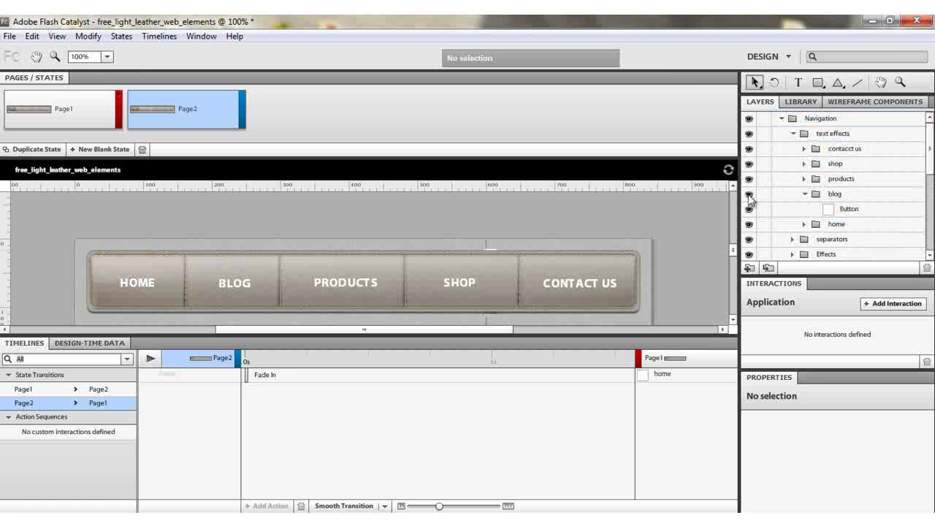
pyautogui.scroll(-3, 928, 186)
pyautogui.scroll(-3, 928, 186)
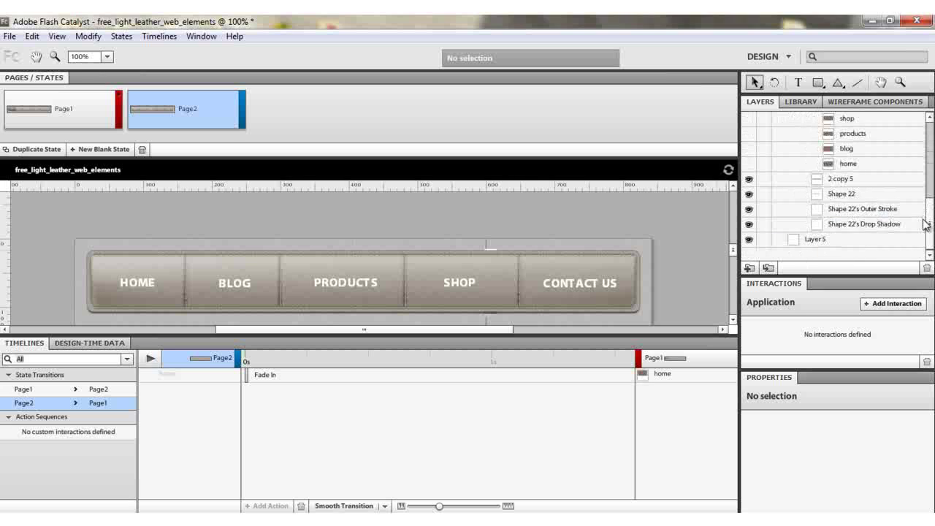
pyautogui.click(748, 149)
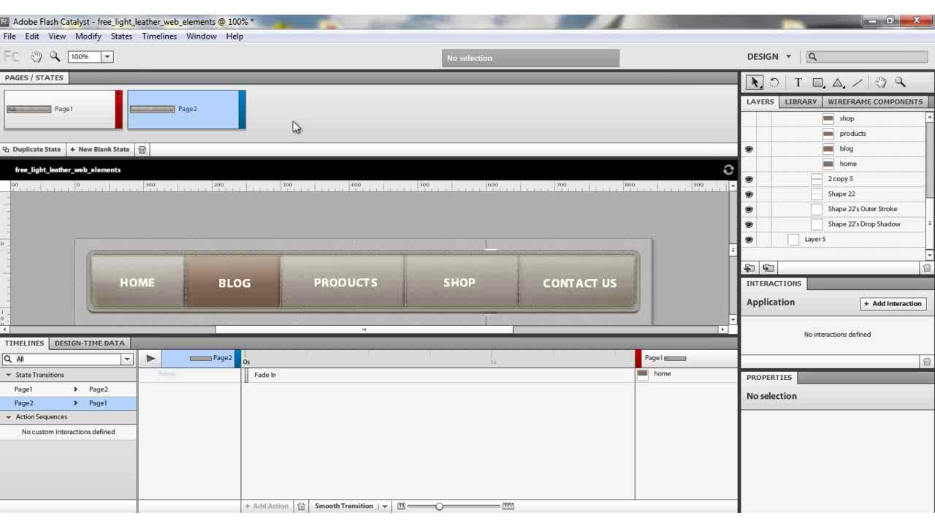
pyautogui.click(78, 108)
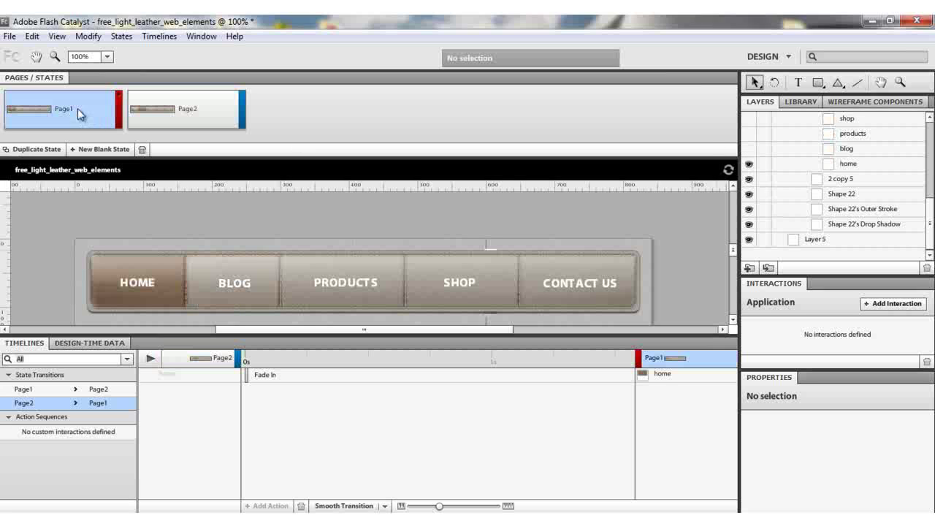
pyautogui.click(203, 105)
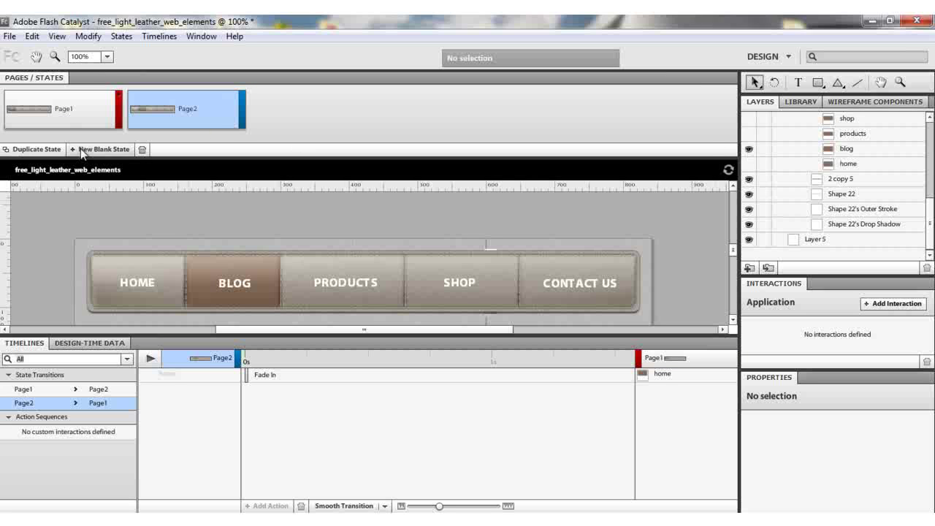
# Duplicate Page2 as a third page, and in its active state folder show the products layer and hide the blog layer
pyautogui.click(55, 149)
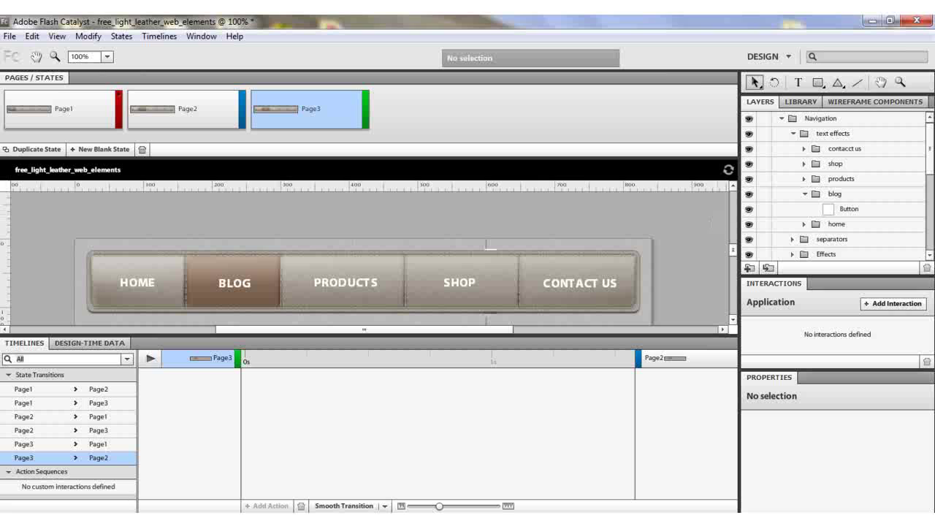
pyautogui.moveTo(930, 151); pyautogui.dragTo(929, 228)
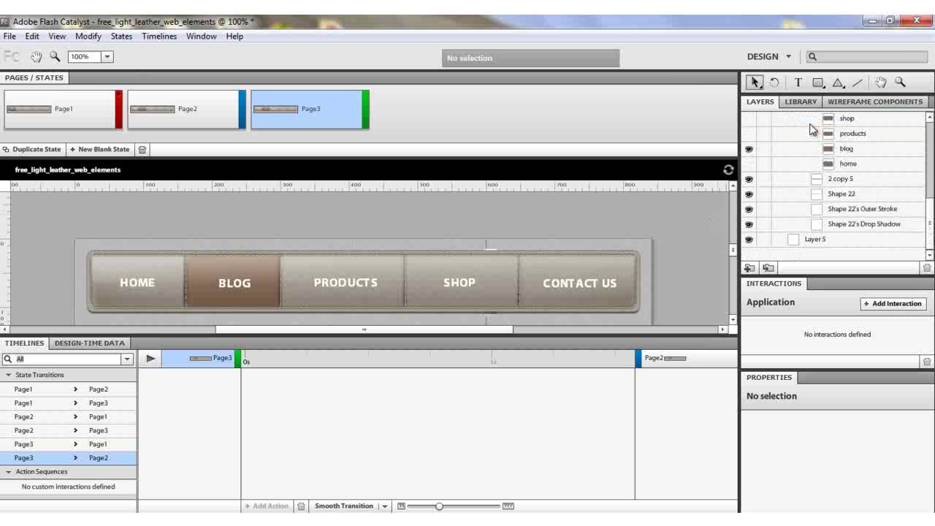
pyautogui.click(748, 136)
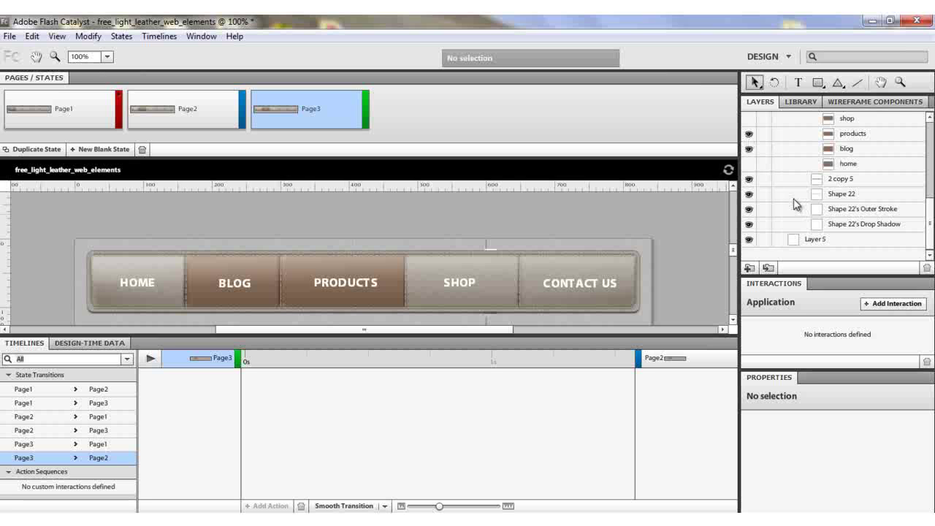
pyautogui.click(749, 150)
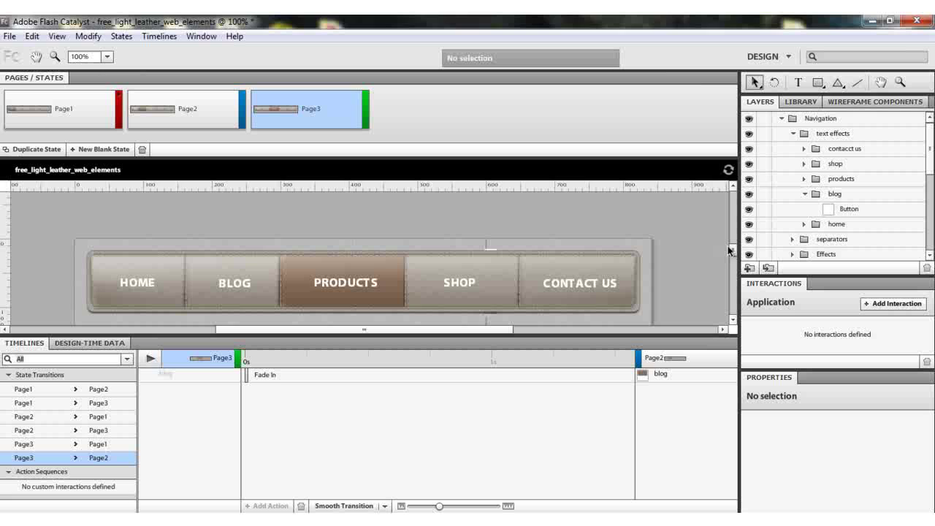
# Apply a Smooth Transition to all six state transitions between Page1, Page2 and Page3
pyautogui.moveTo(736, 255); pyautogui.dragTo(734, 257)
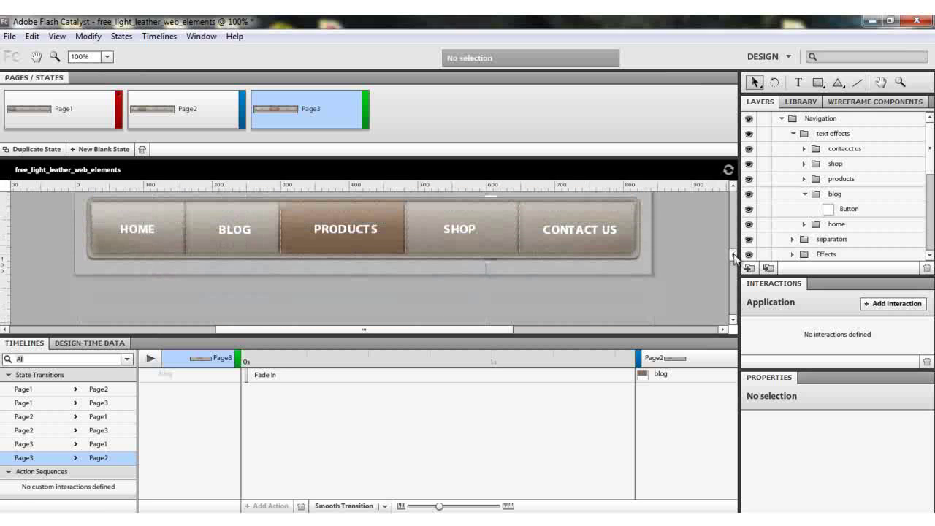
pyautogui.click(101, 387)
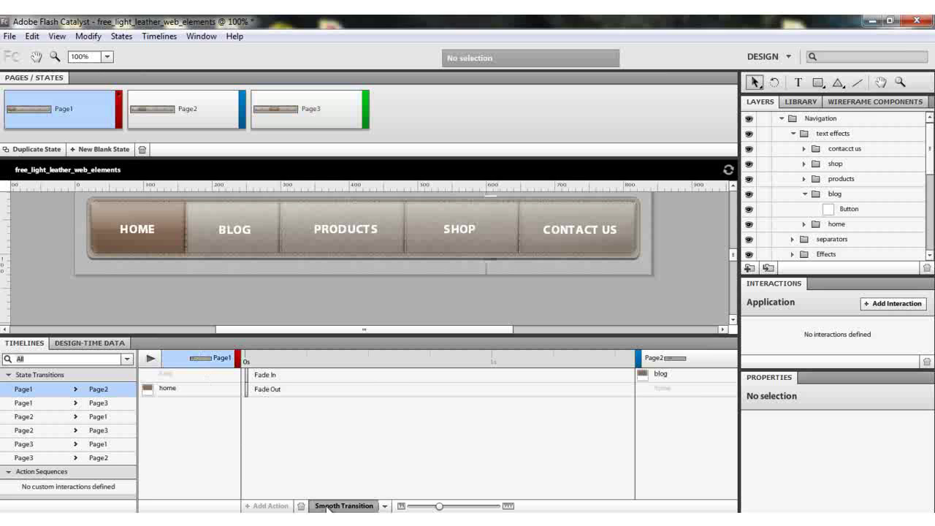
pyautogui.click(327, 507)
pyautogui.click(98, 403)
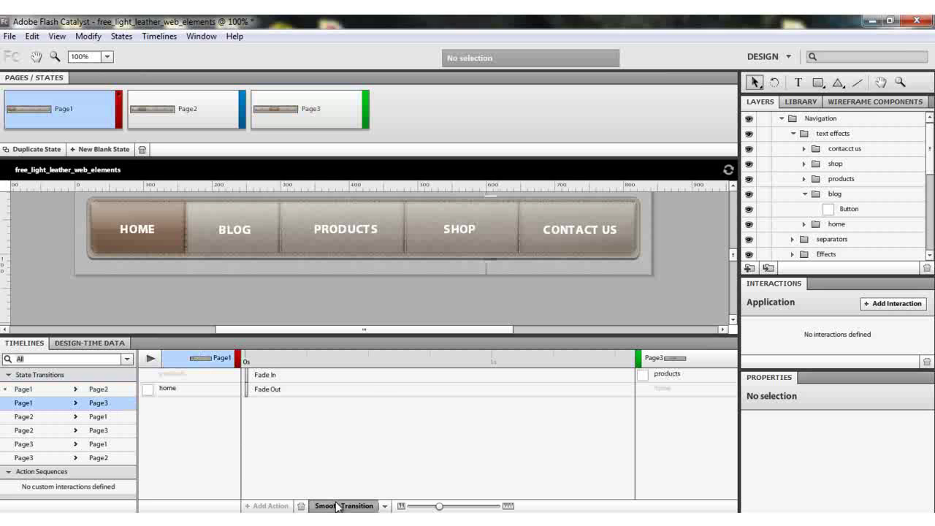
pyautogui.click(338, 507)
pyautogui.click(119, 416)
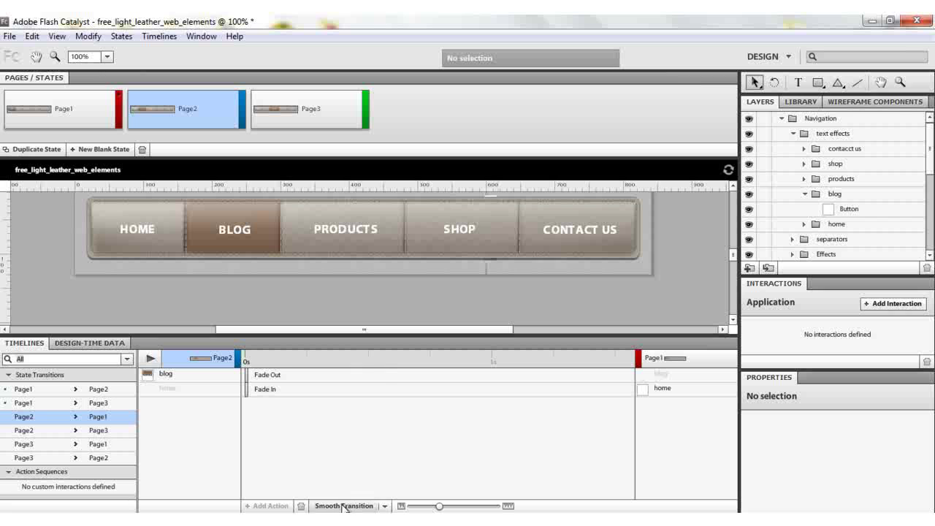
pyautogui.click(343, 507)
pyautogui.click(105, 430)
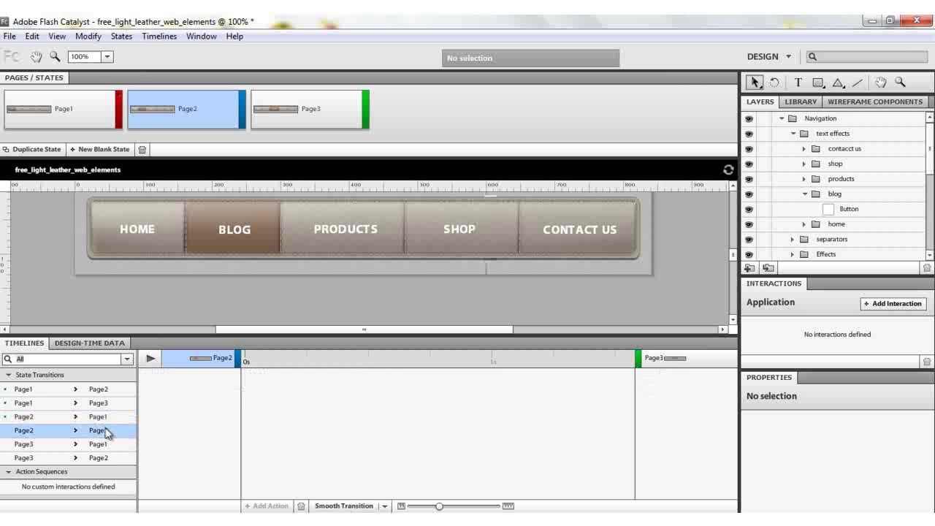
pyautogui.click(330, 506)
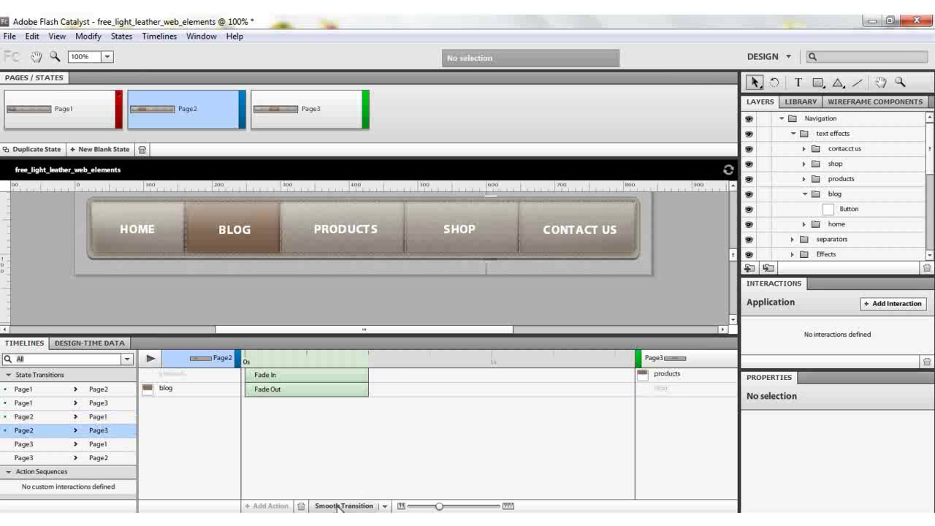
pyautogui.click(77, 443)
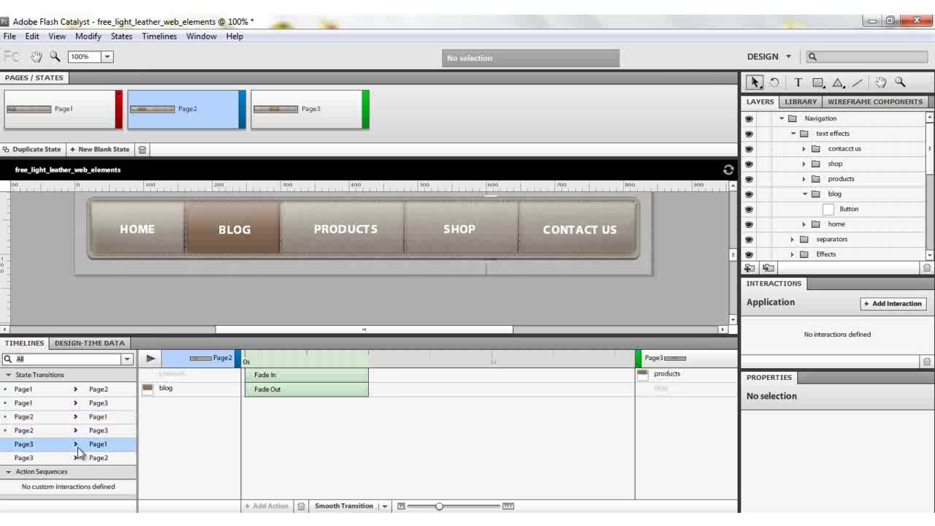
pyautogui.click(356, 507)
pyautogui.click(114, 457)
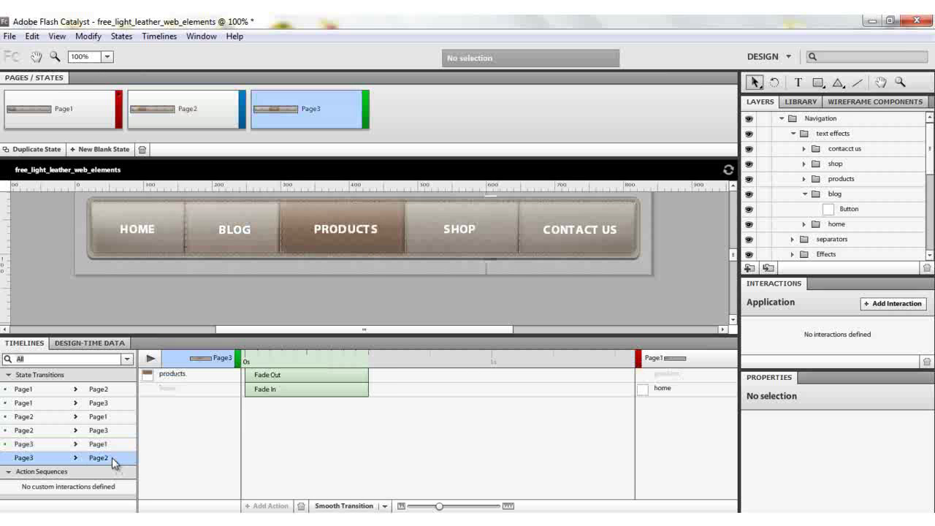
pyautogui.click(326, 507)
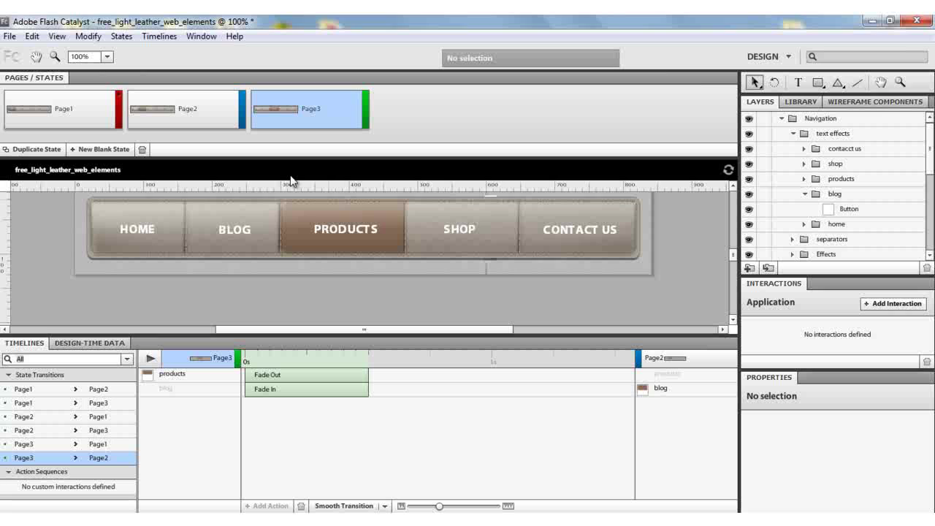
# Run the project in the browser and test the page changes of the BLOG and HOME buttons
pyautogui.hotkey('ctrl', 'Return')
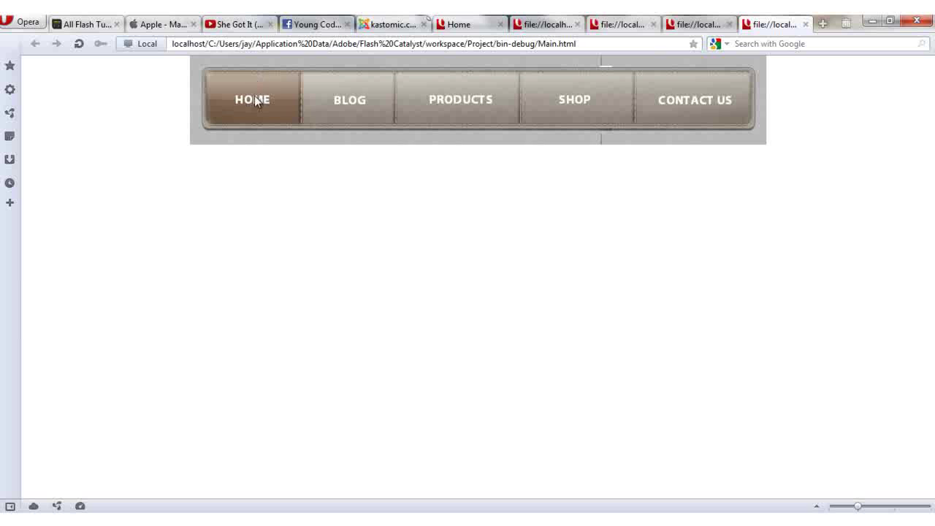
pyautogui.click(345, 105)
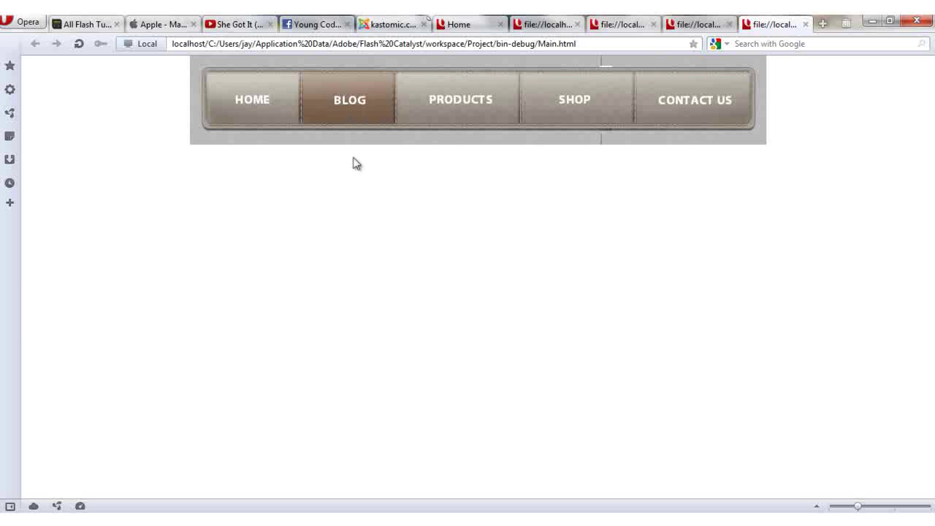
pyautogui.click(252, 100)
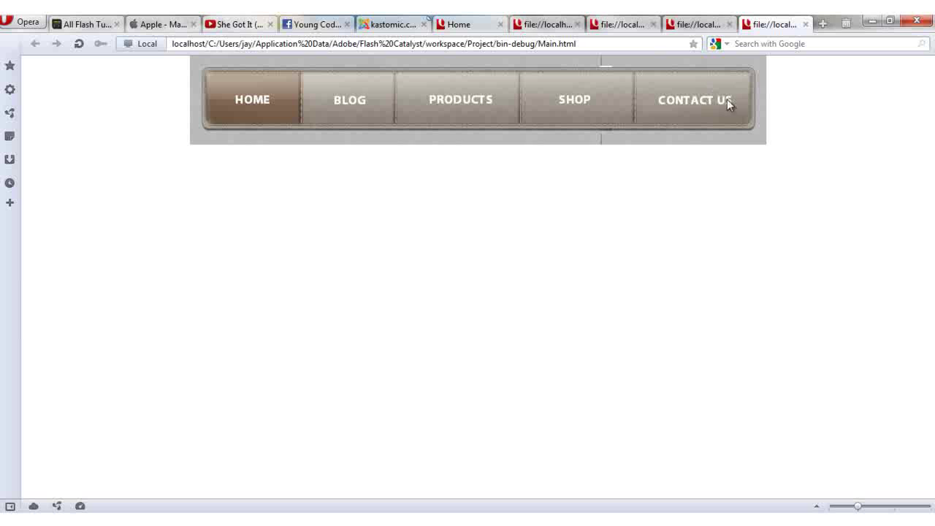